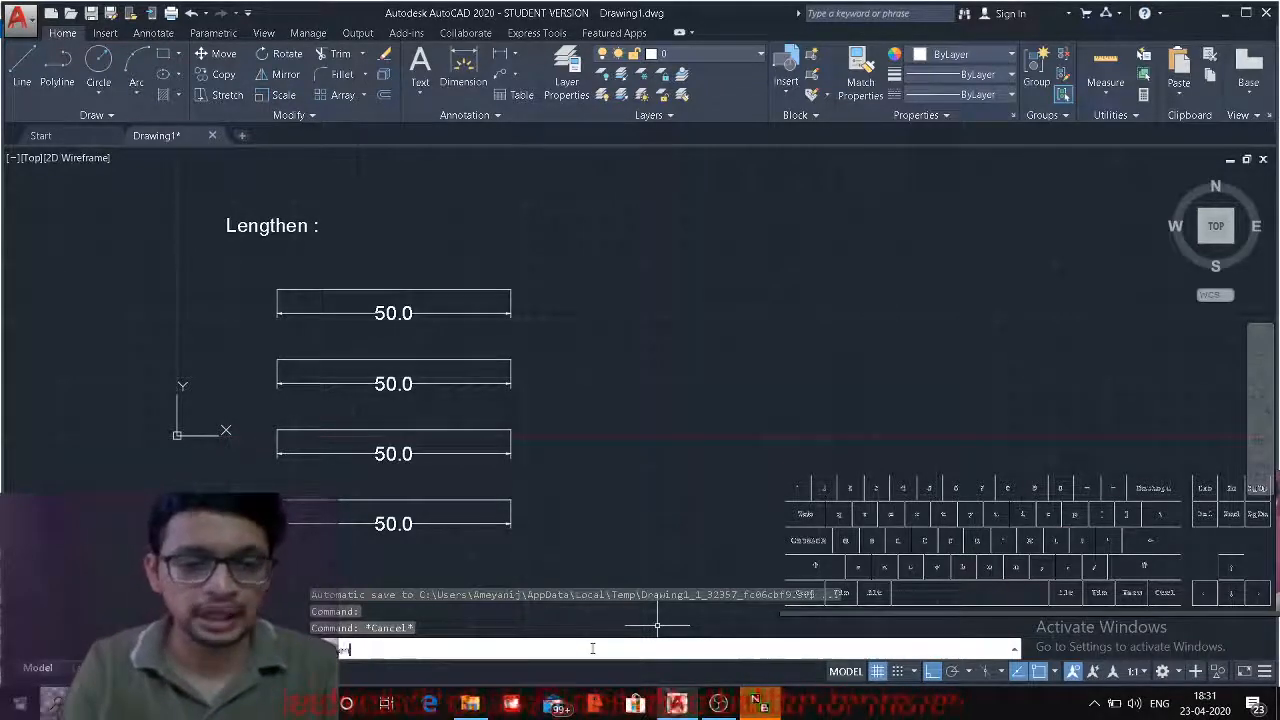
- Start the Lengthen command and measure the current length of the top line
text(th)
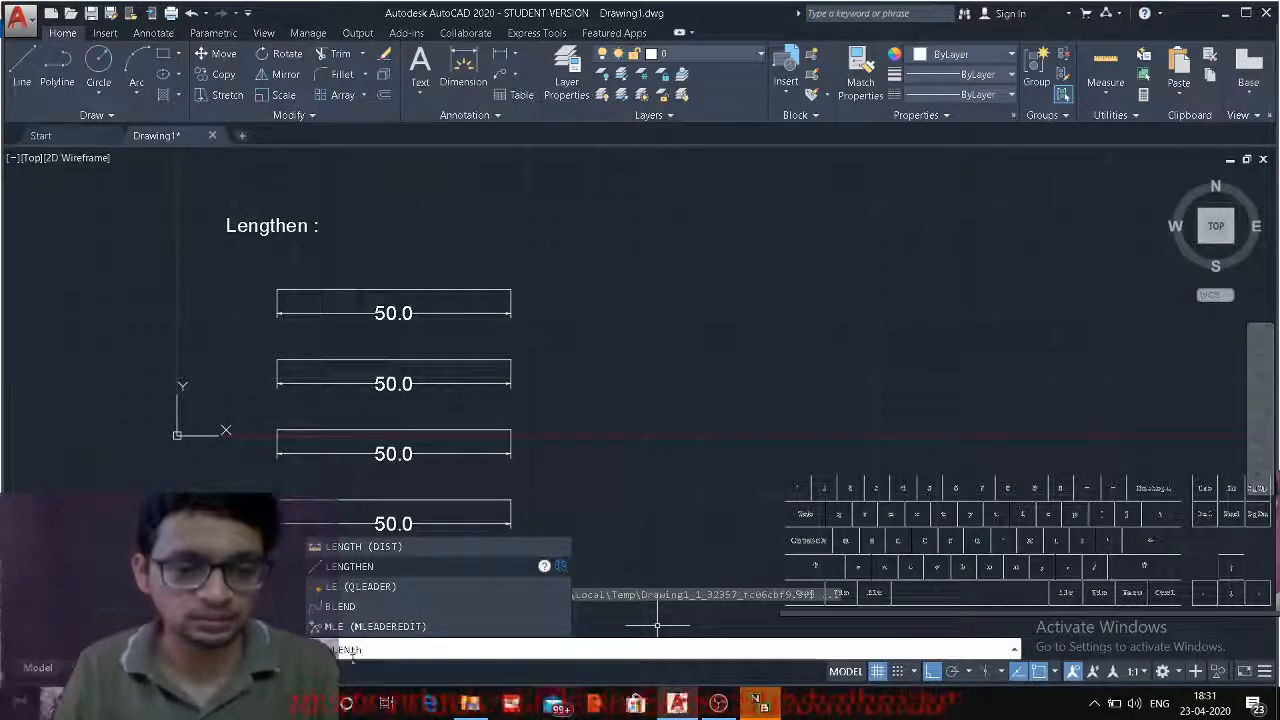
key(ctrl)
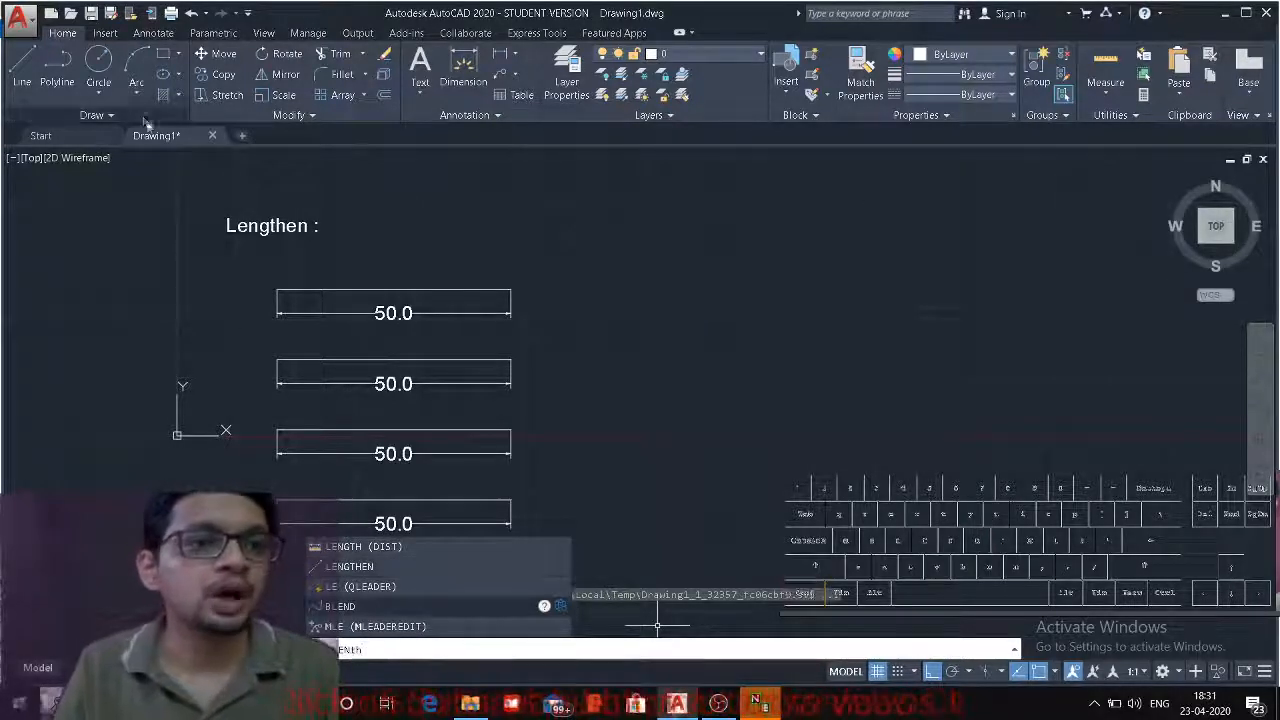
key(Escape)
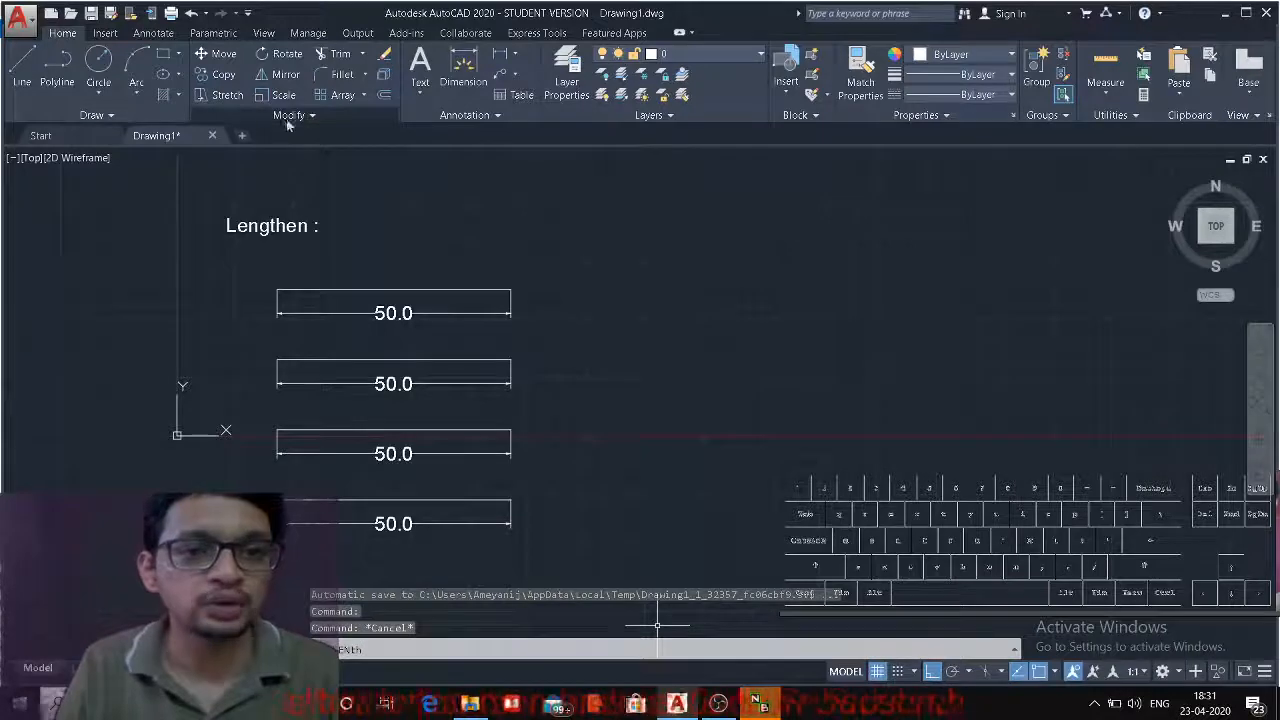
click(293, 116)
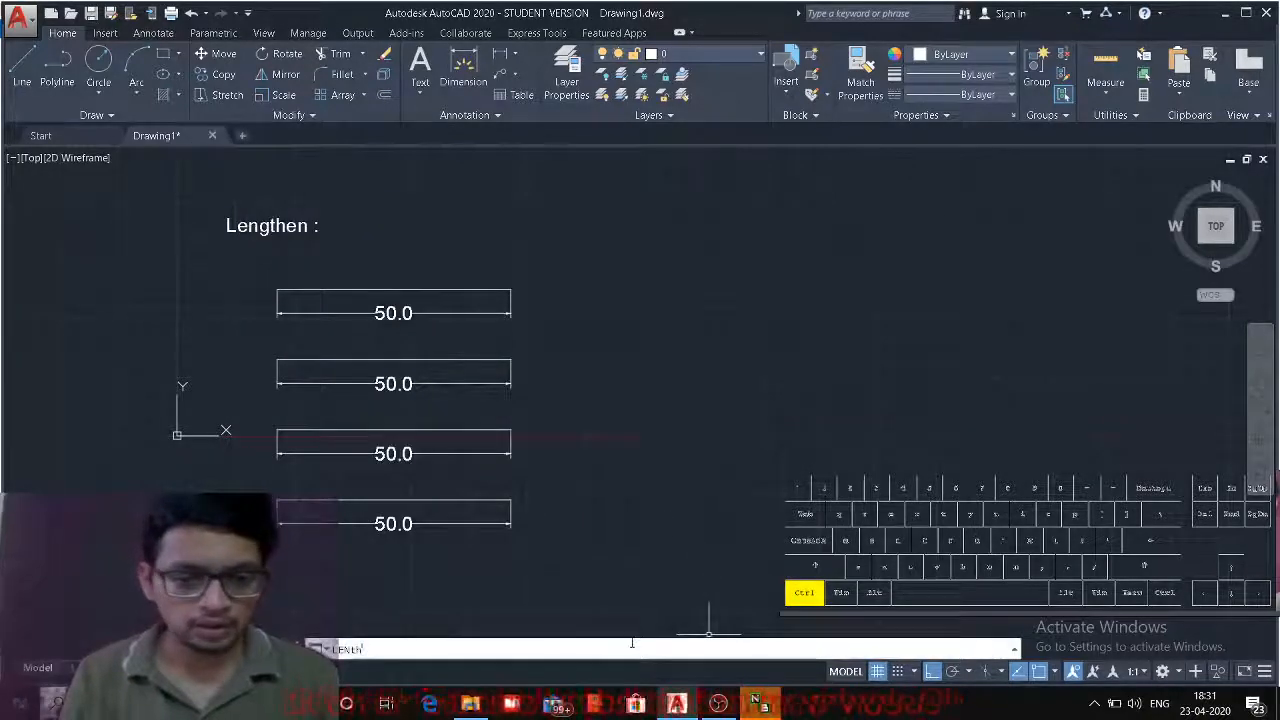
key(BackSpace)
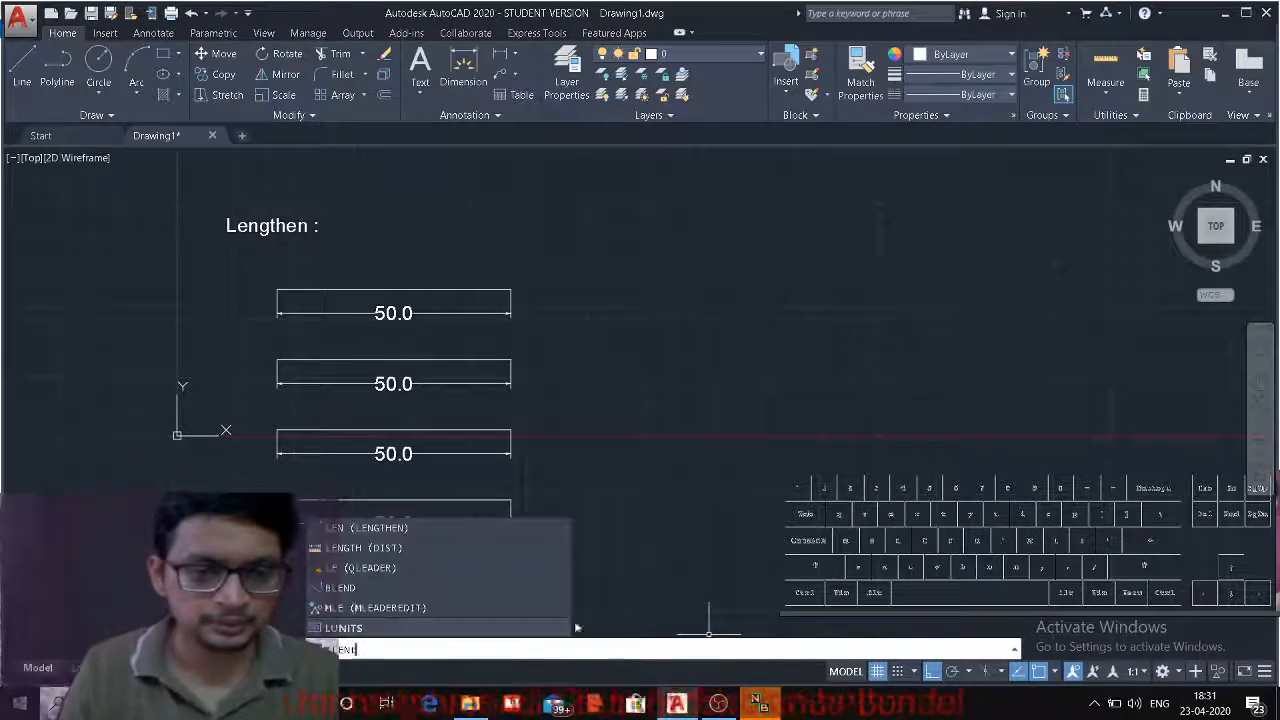
click(428, 530)
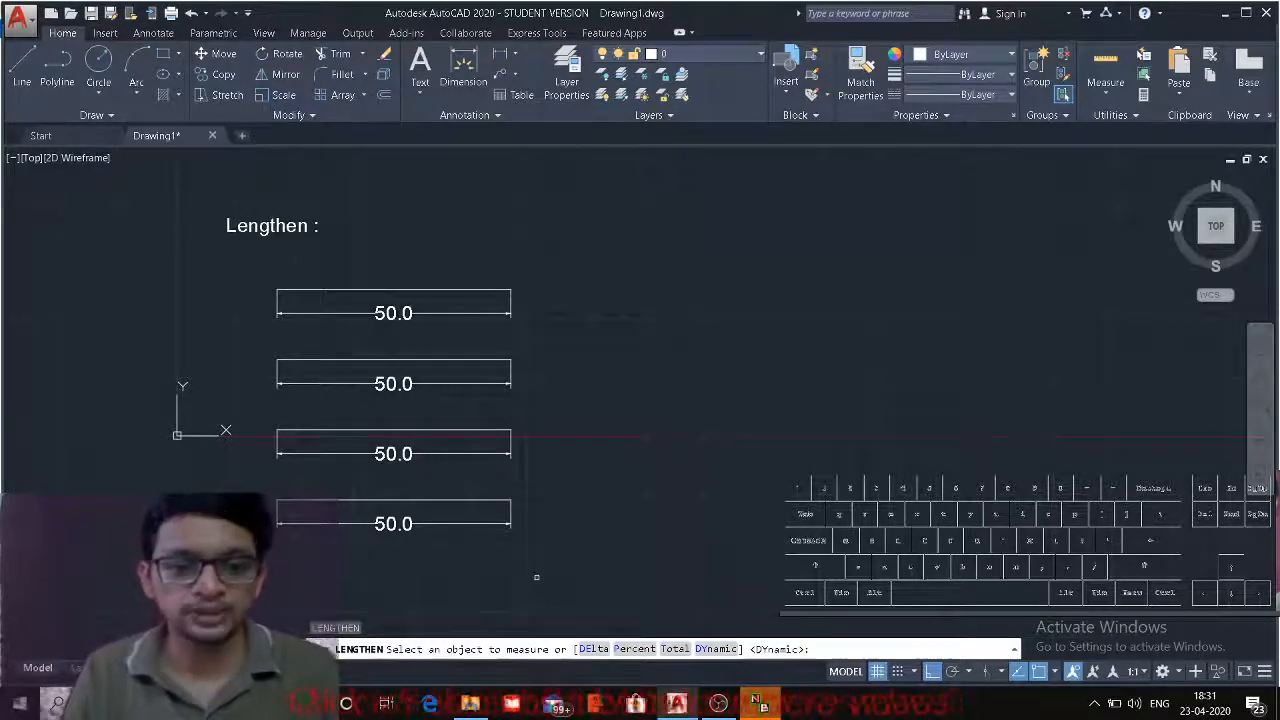
scroll(364, 280, up, 2)
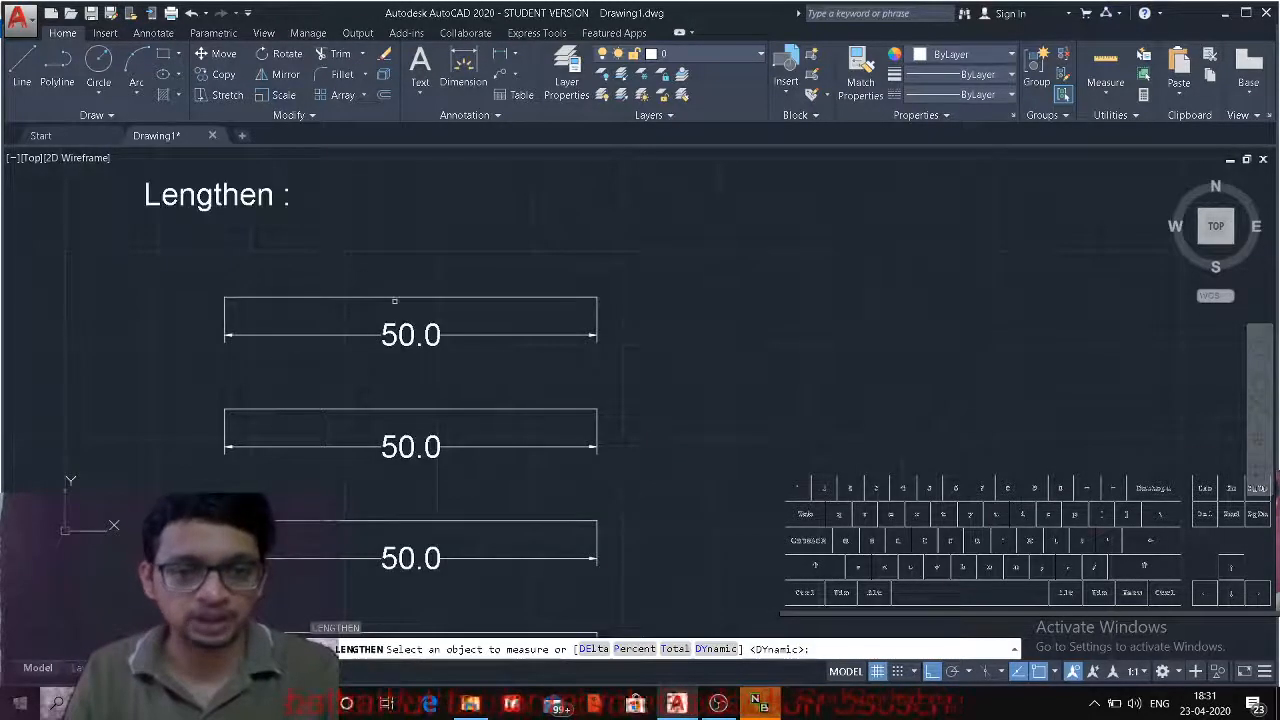
click(400, 297)
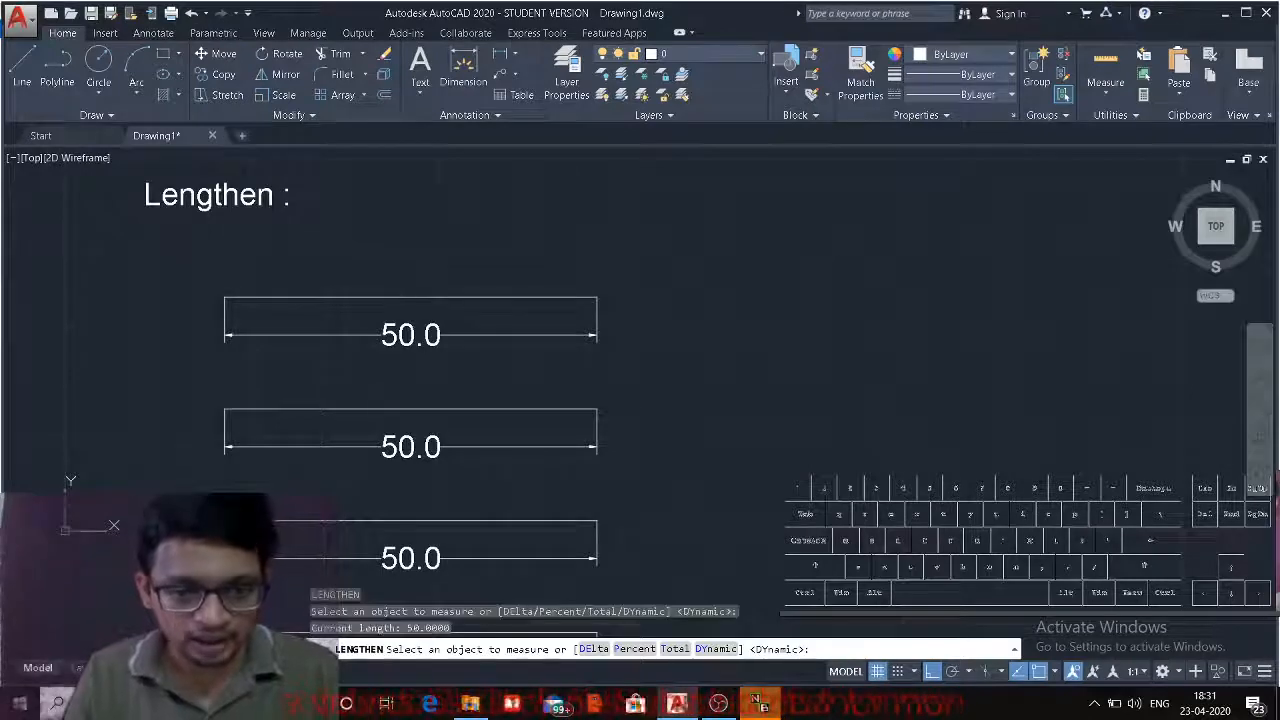
- Lengthen the top line at its right end by a delta of 25
key(ctrl)
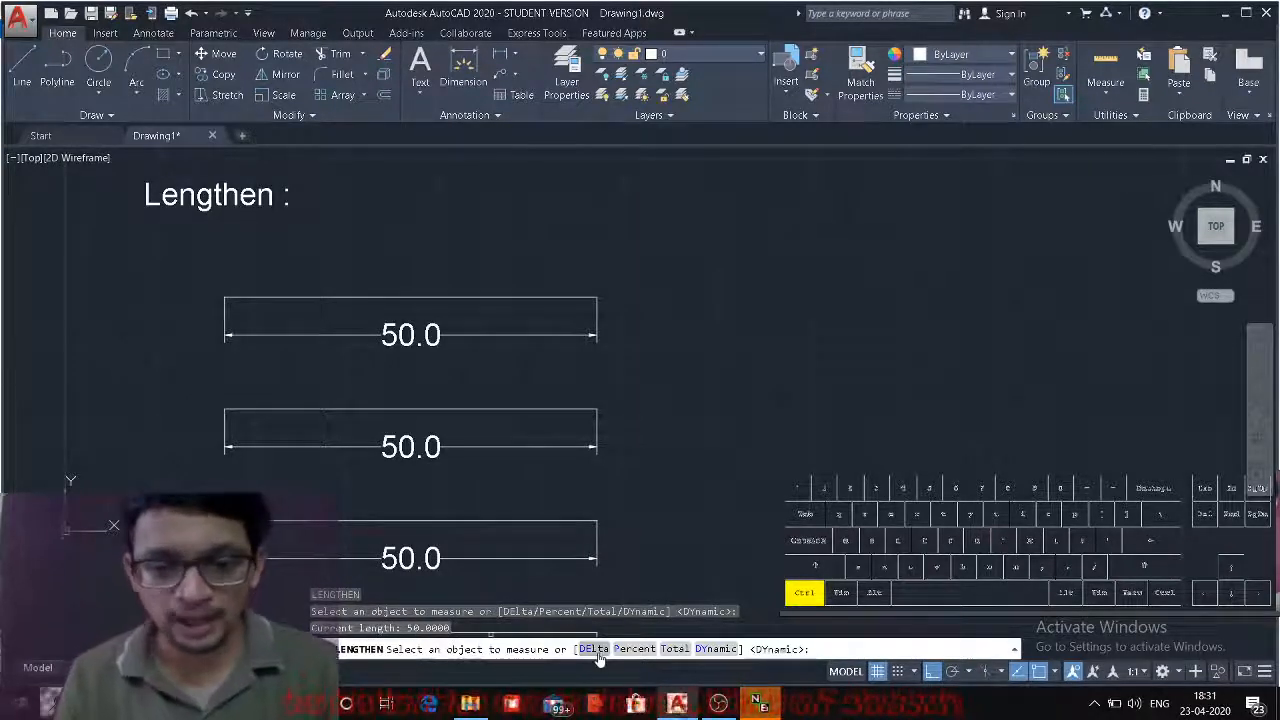
key(ctrl+d)
text(e)
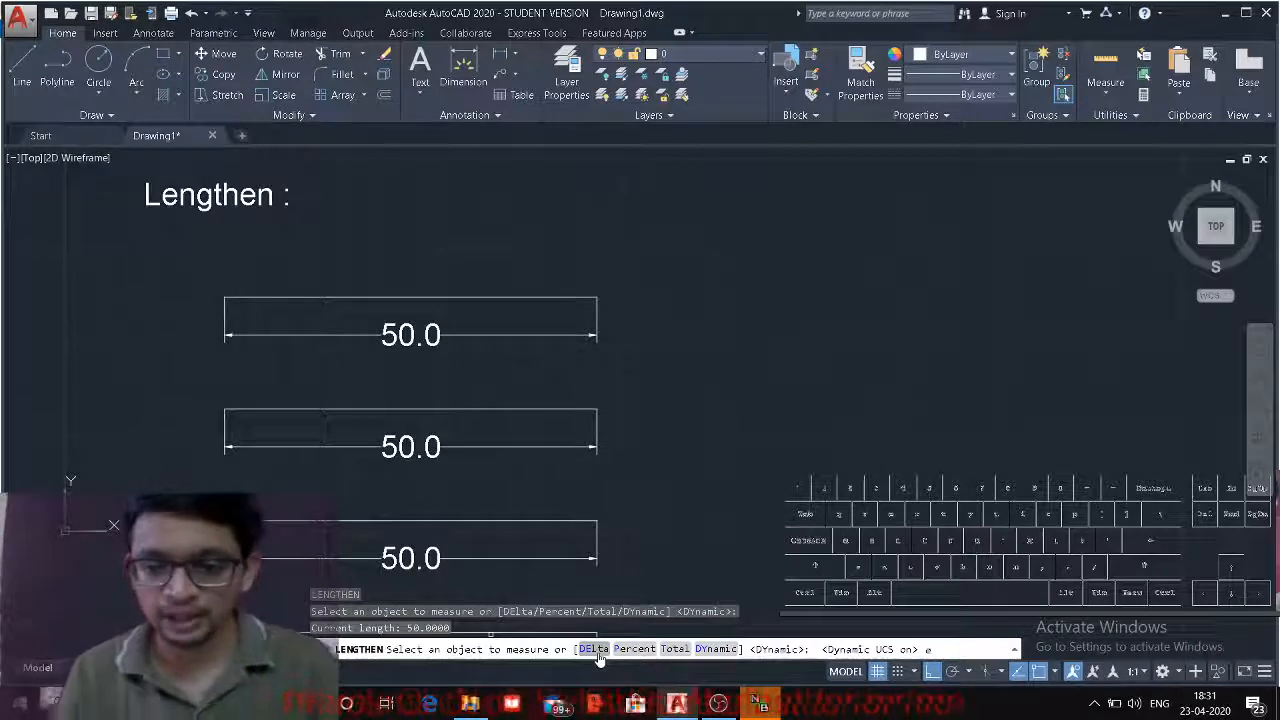
text(de)
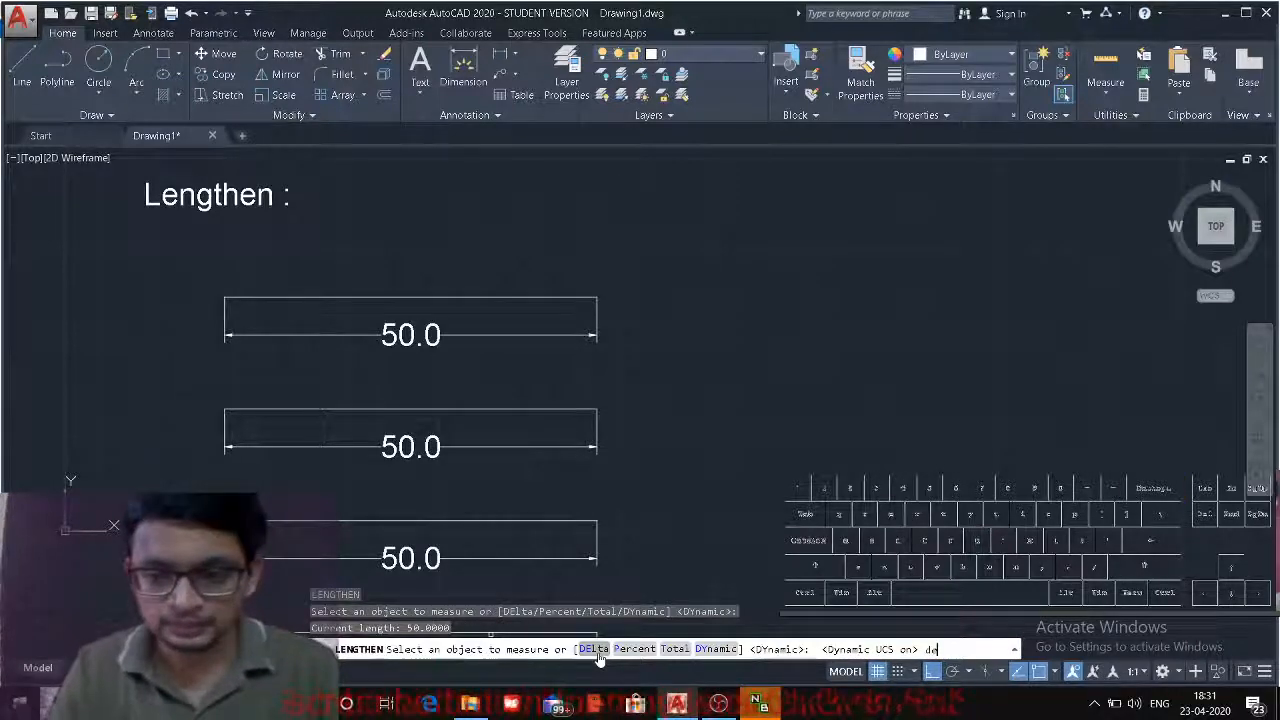
key(Return)
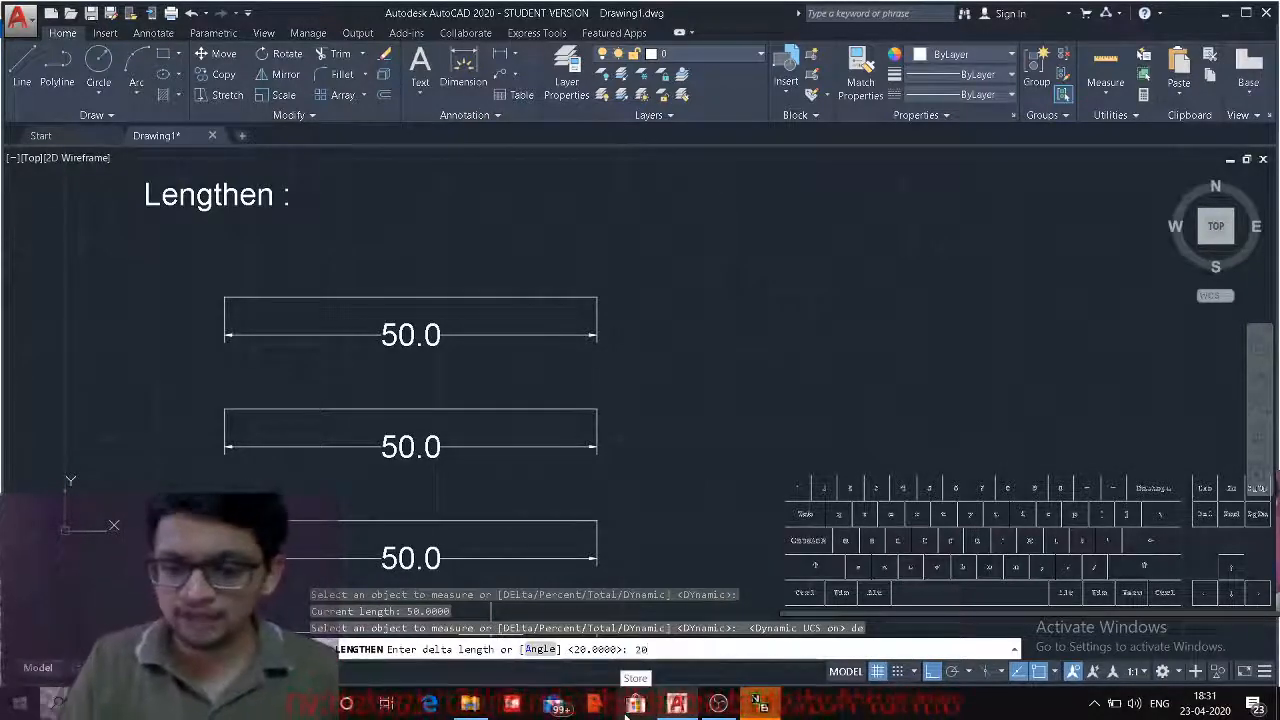
text(20)
key(BackSpace)
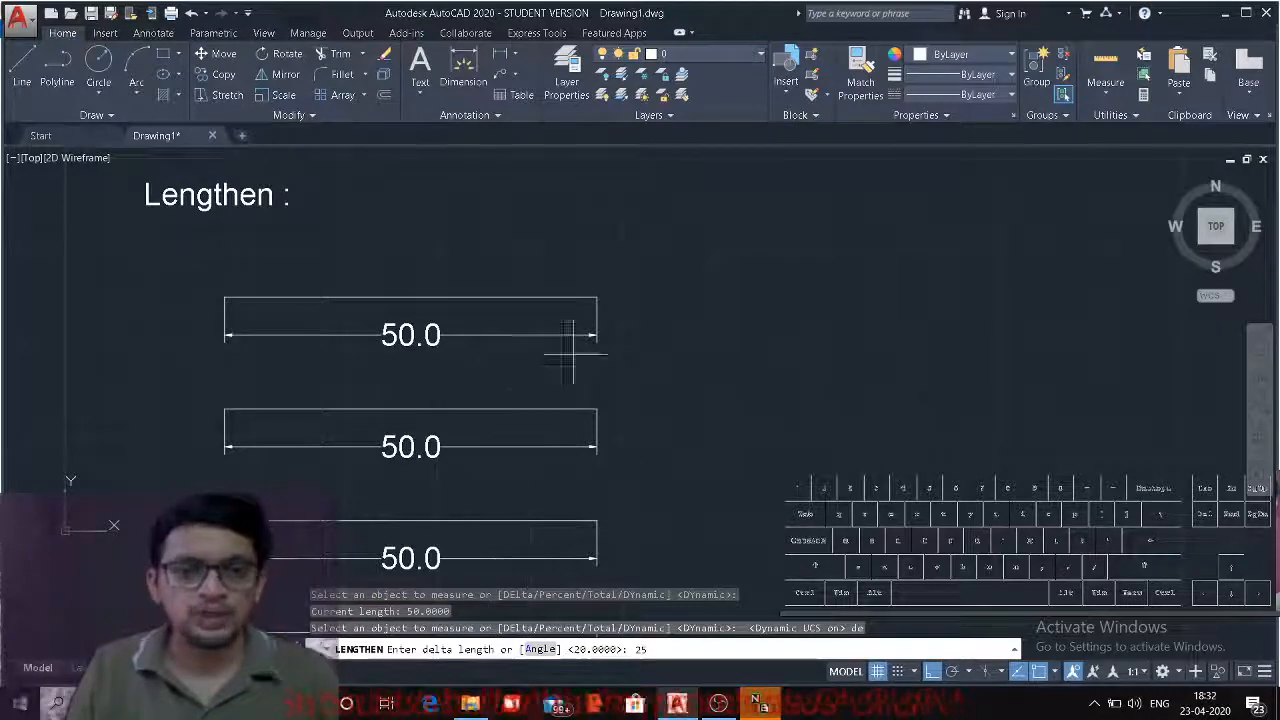
key(Return)
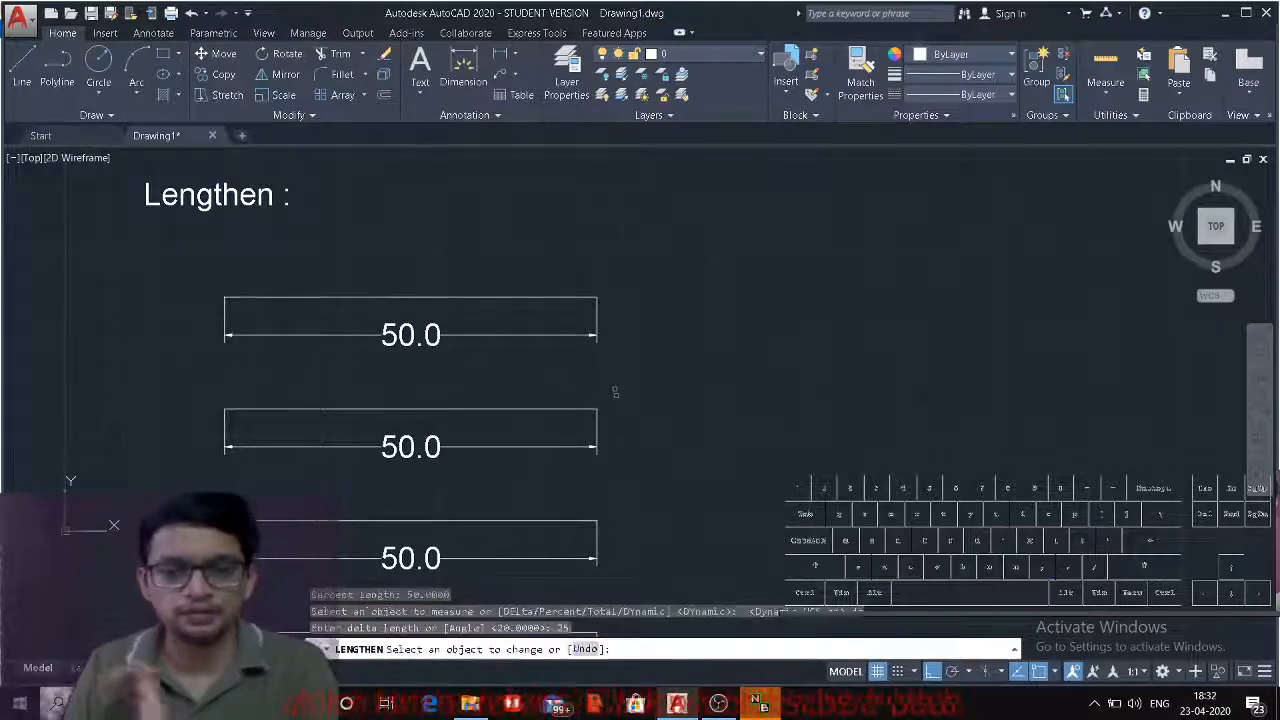
click(557, 316)
click(546, 293)
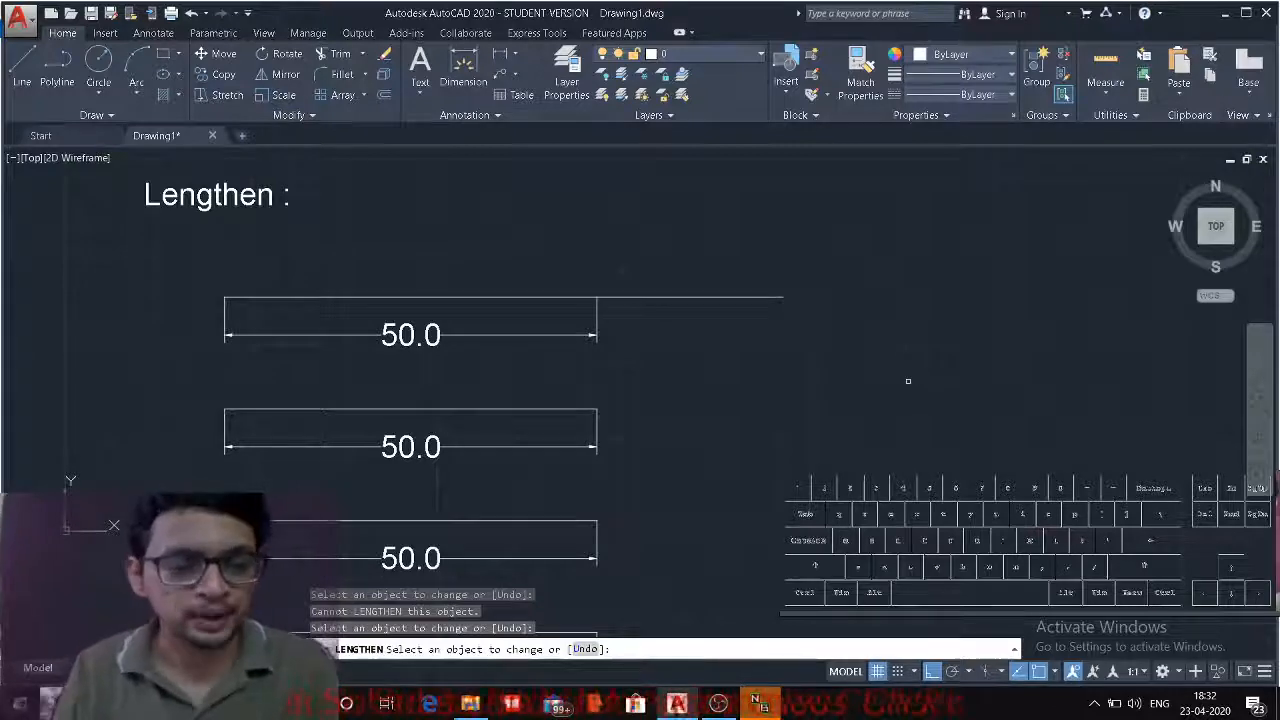
key(Escape)
- Stretch the top dimension's right extension point to the right endpoint of the lengthened line
click(602, 311)
click(594, 336)
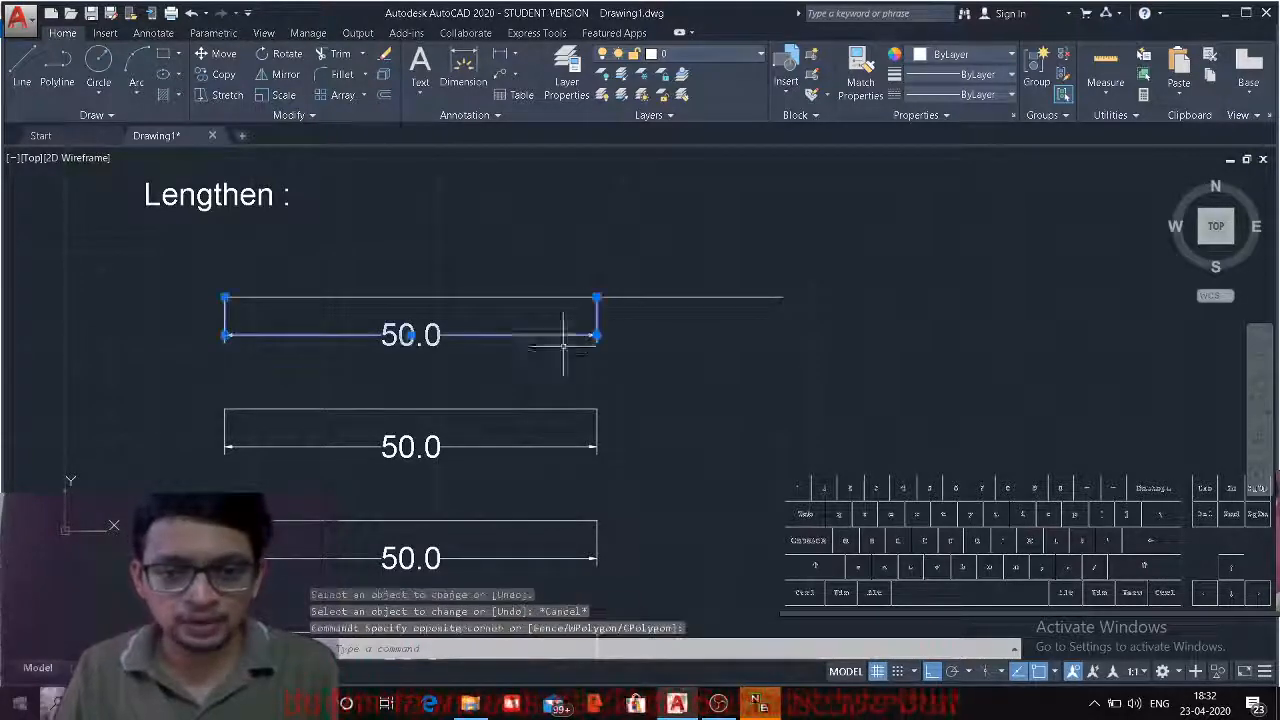
click(597, 297)
click(784, 297)
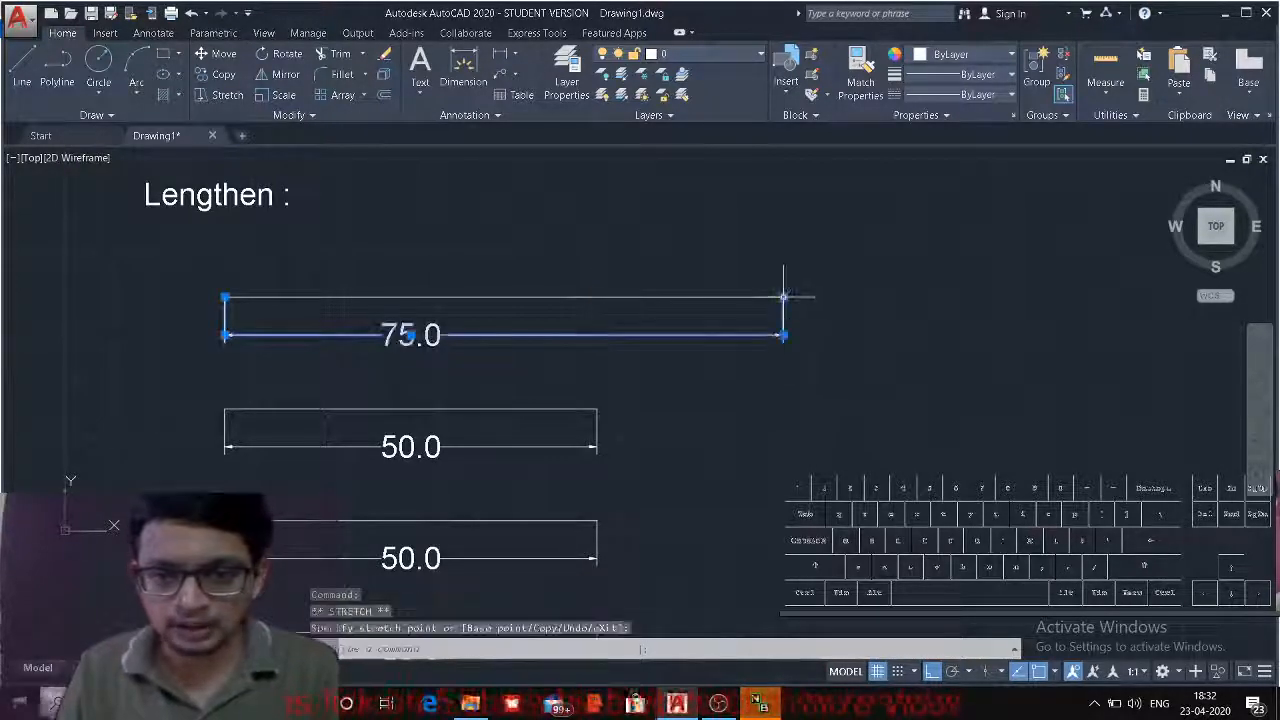
key(Escape)
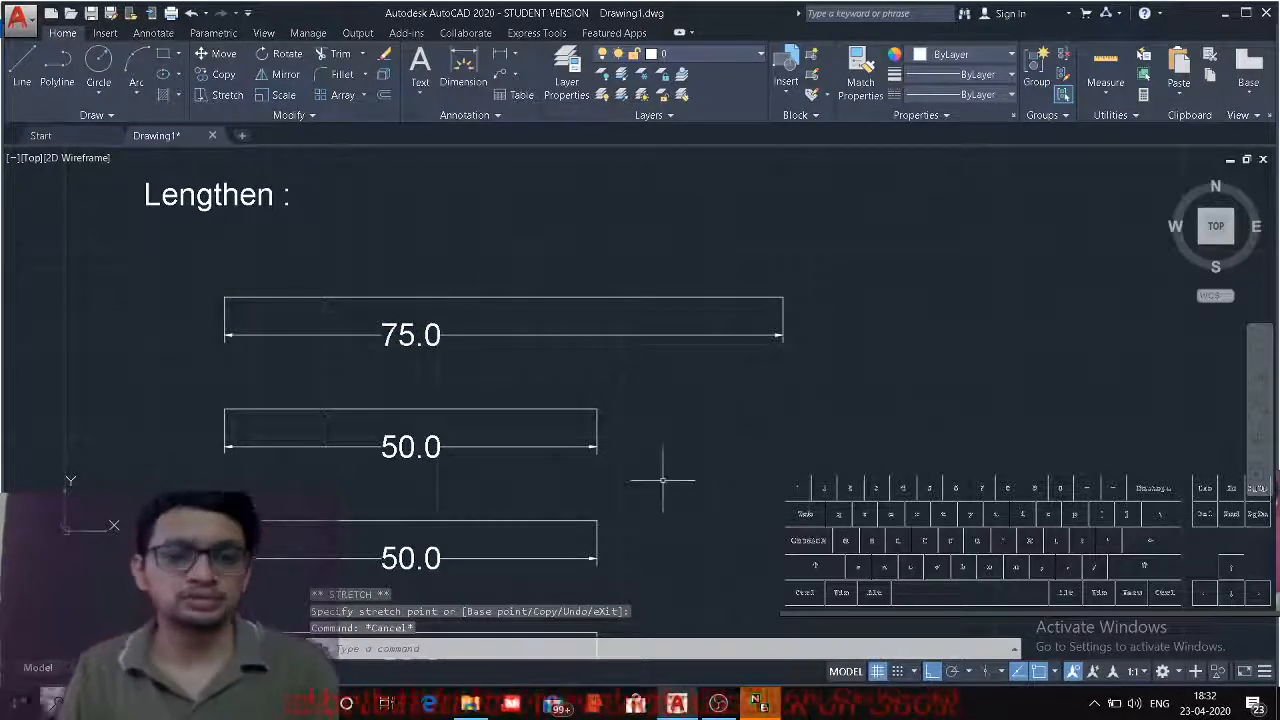
- Shorten the second line from its right end to 50 percent using Lengthen's Percent option
middle_drag(666, 486, 729, 394)
scroll(688, 371, down, 2)
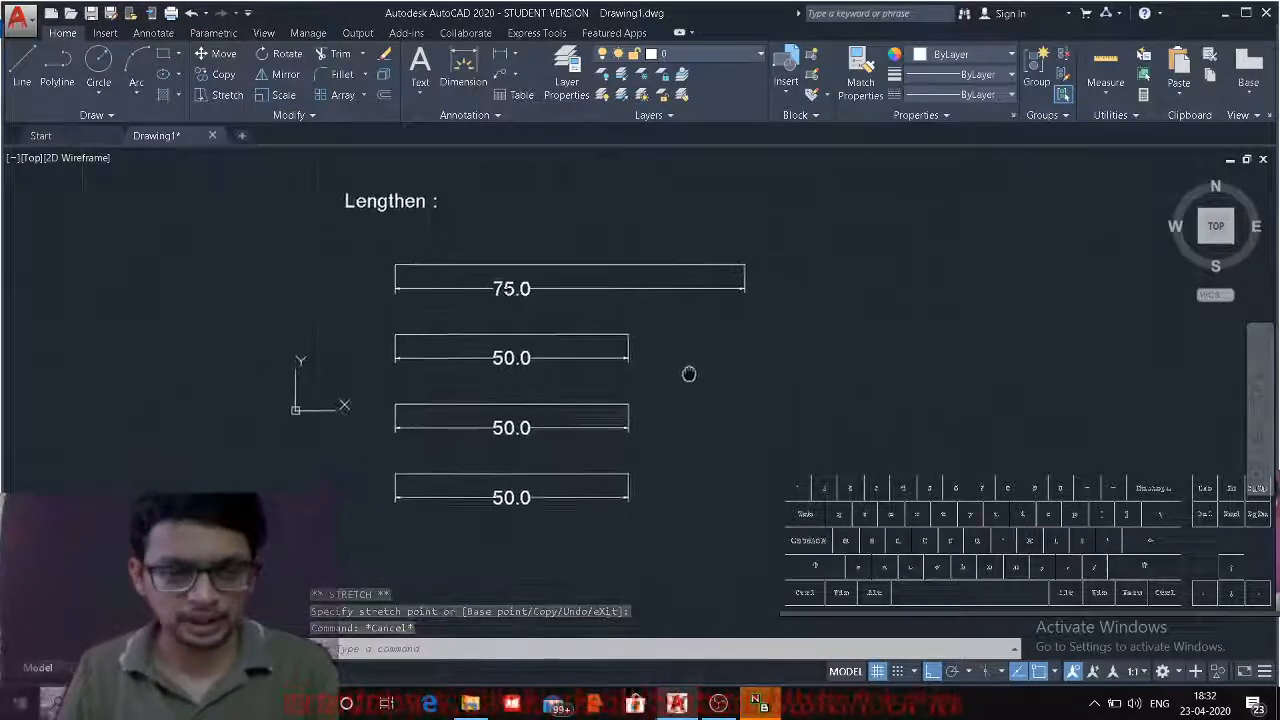
scroll(700, 376, up, 2)
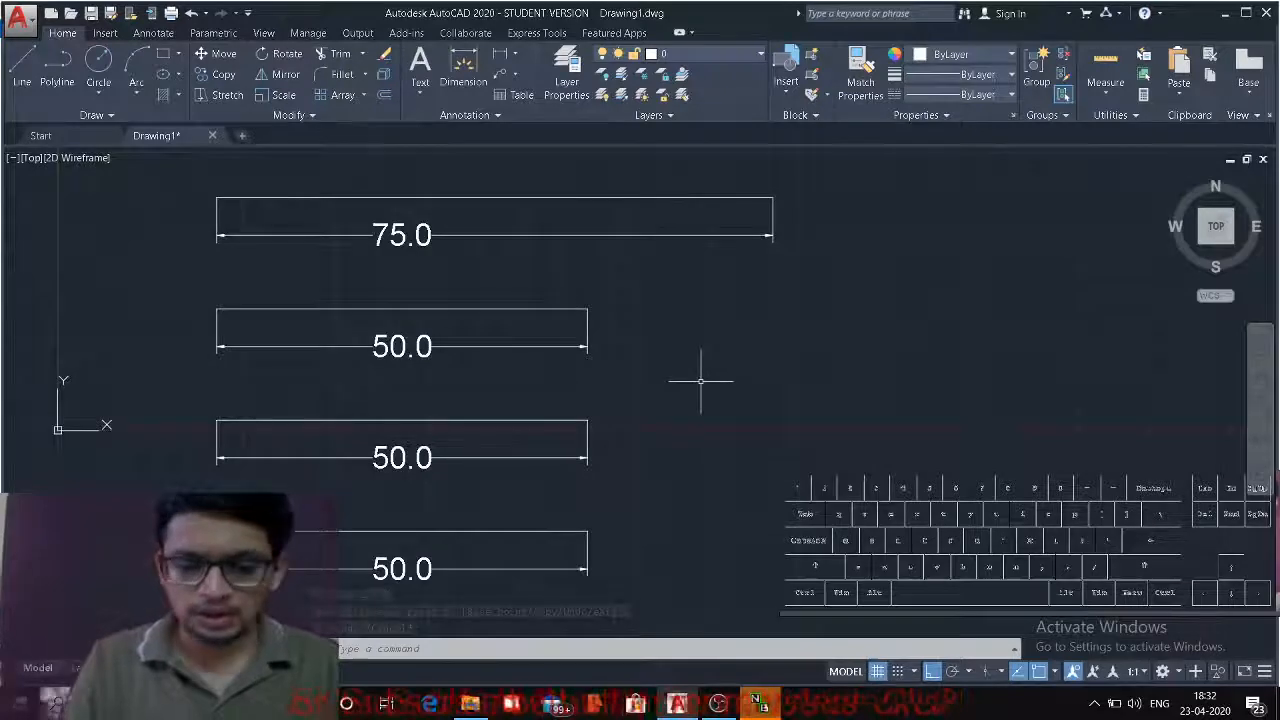
text(len)
key(Return)
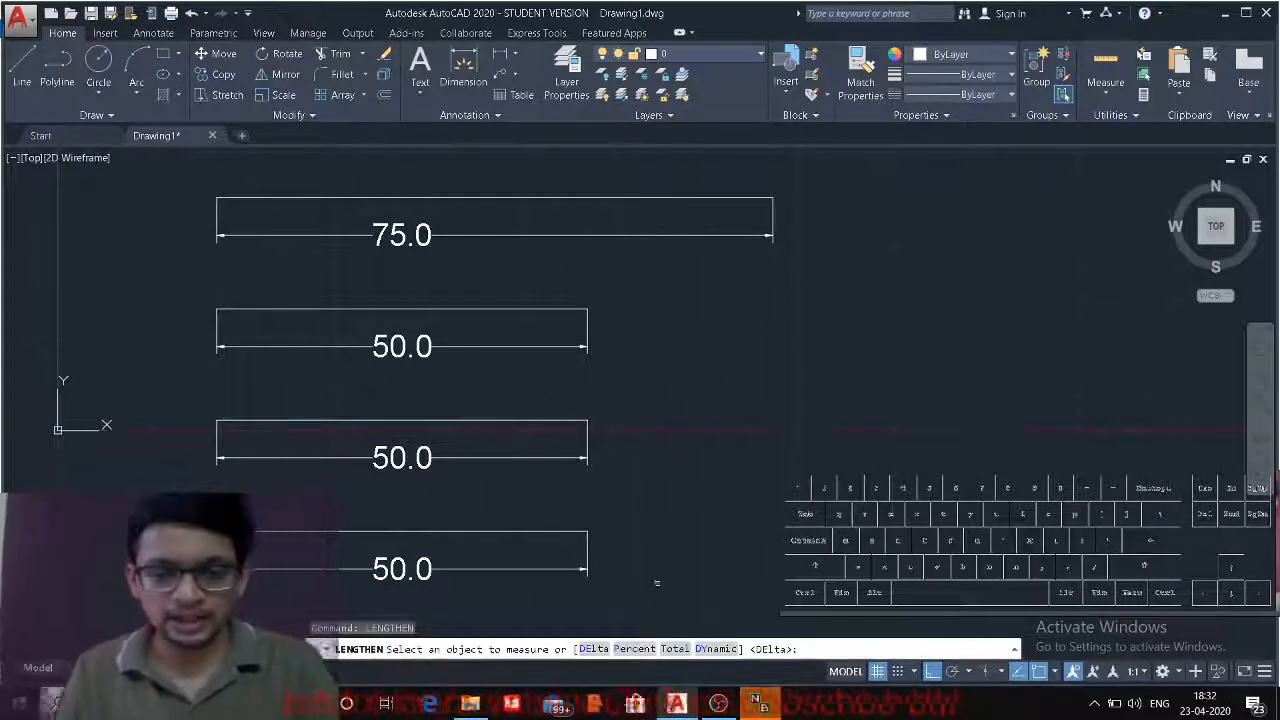
click(634, 649)
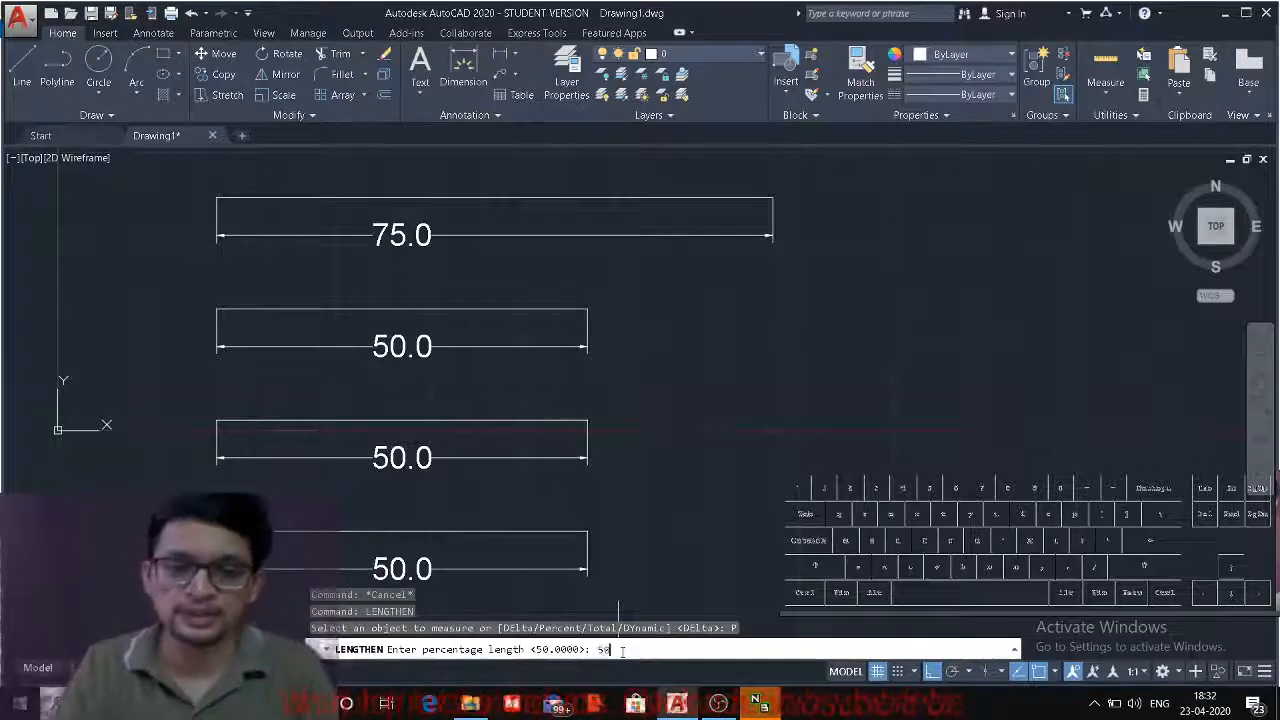
key(Return)
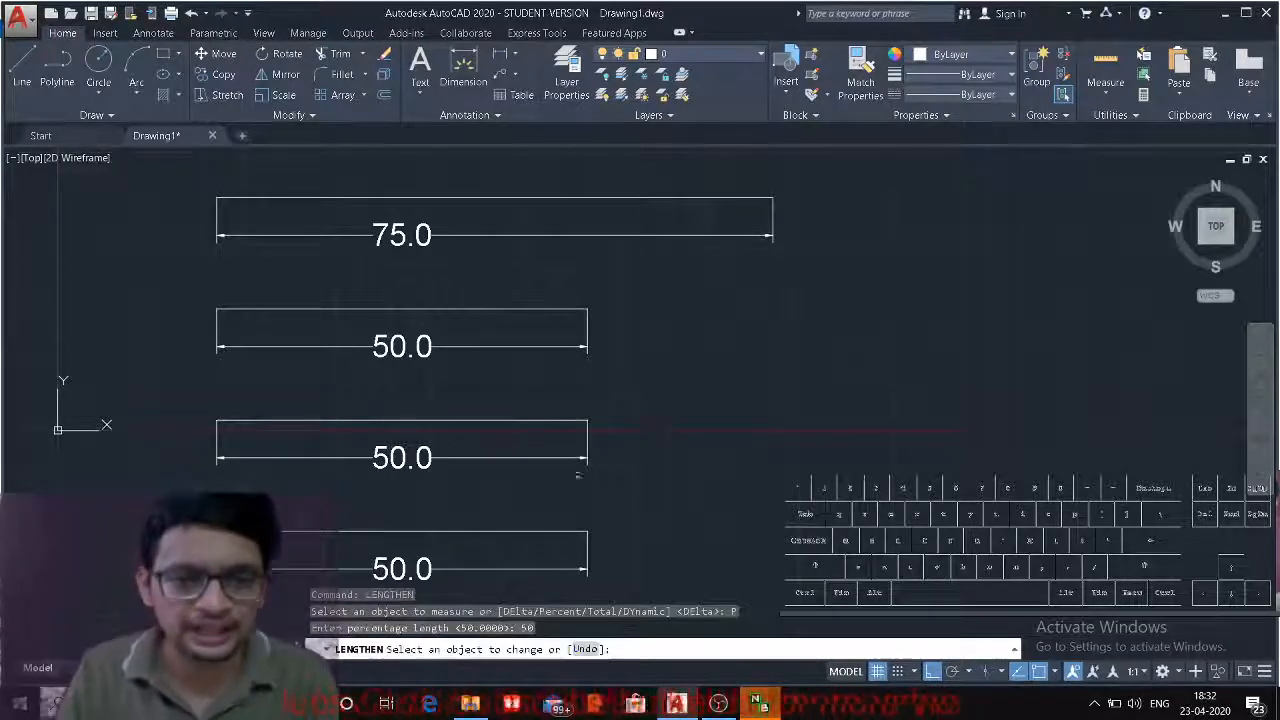
click(536, 309)
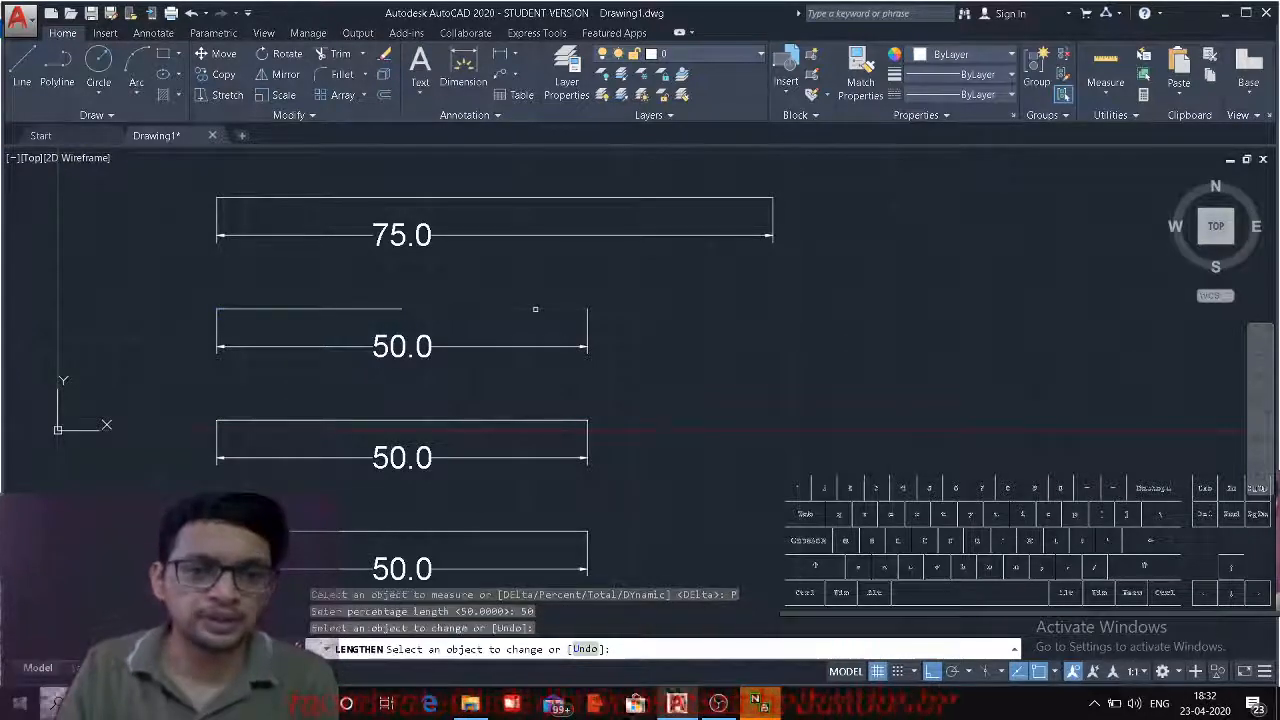
key(Escape)
- Stretch the second dimension's right extension point to the endpoint of the shortened second line
click(604, 336)
click(581, 351)
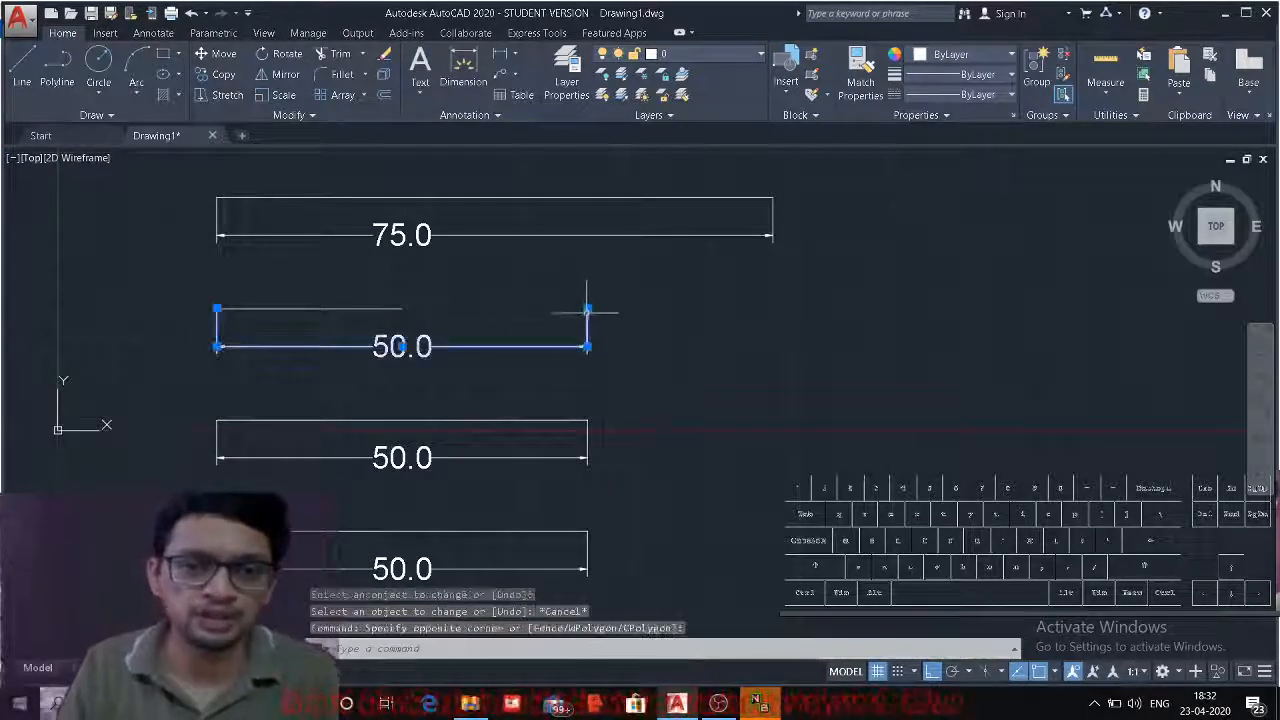
click(587, 309)
click(402, 309)
key(Escape)
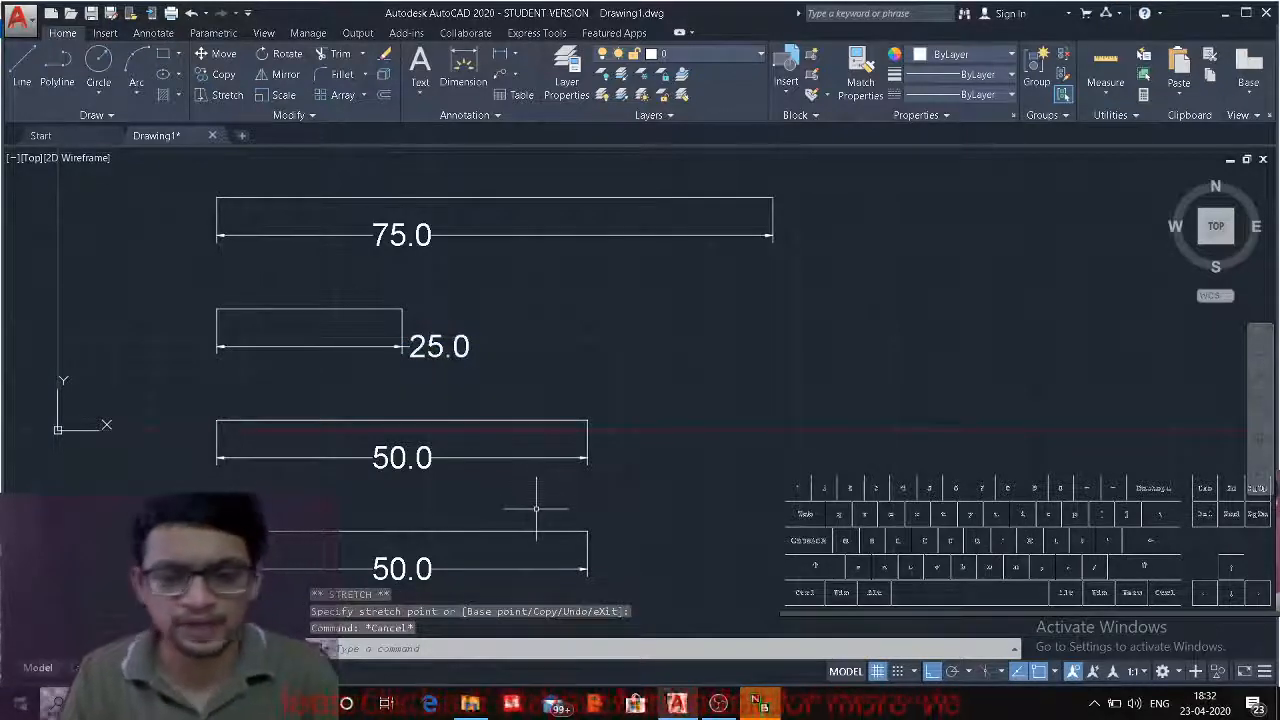
- Undo the second dimension's stretch, the second line's 50 percent shortening and the preceding view change
key(ctrl+z)
key(ctrl+z)
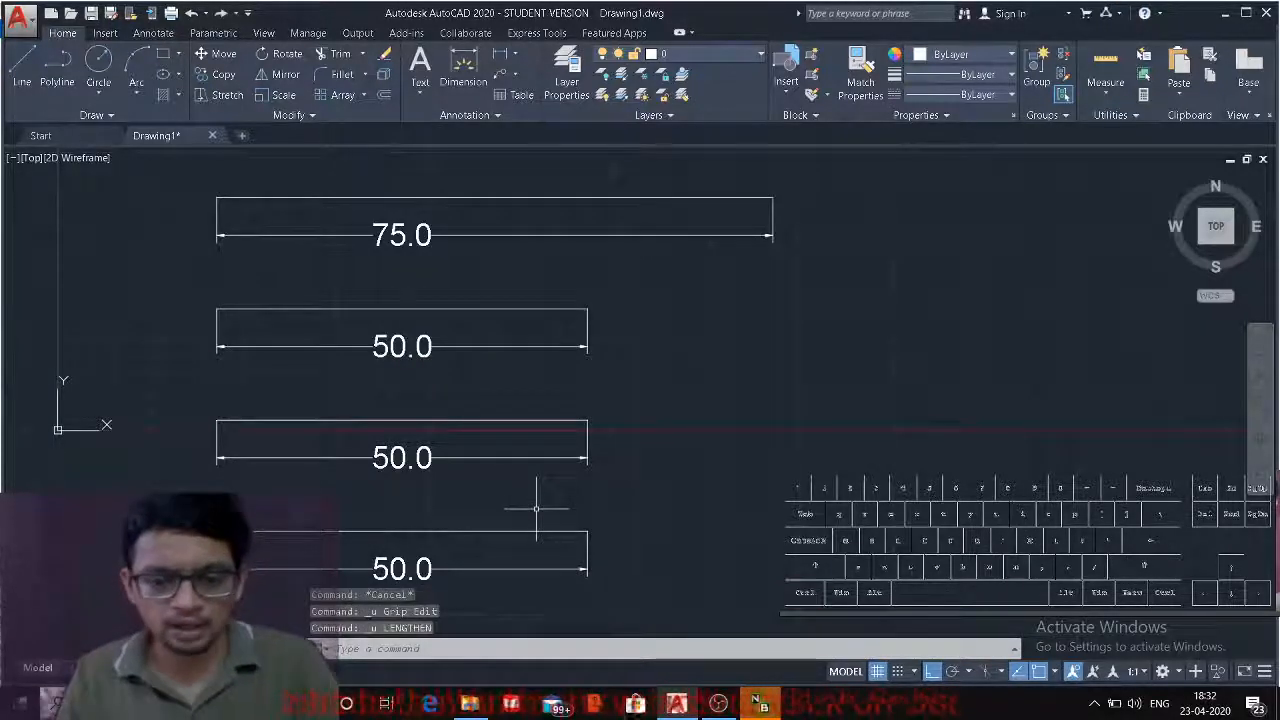
text(u)
key(Return)
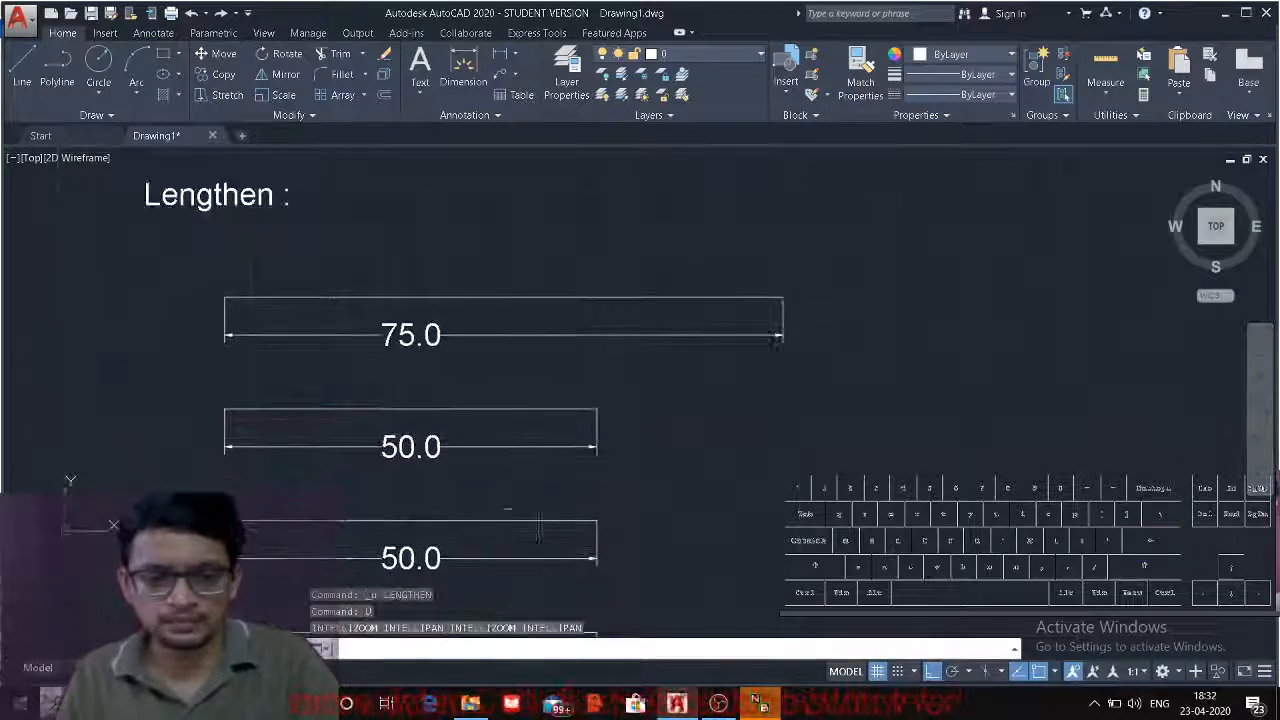
key(Escape)
- Lengthen the second line at its right end to 150 percent using the Percent option
key(Up)
key(Return)
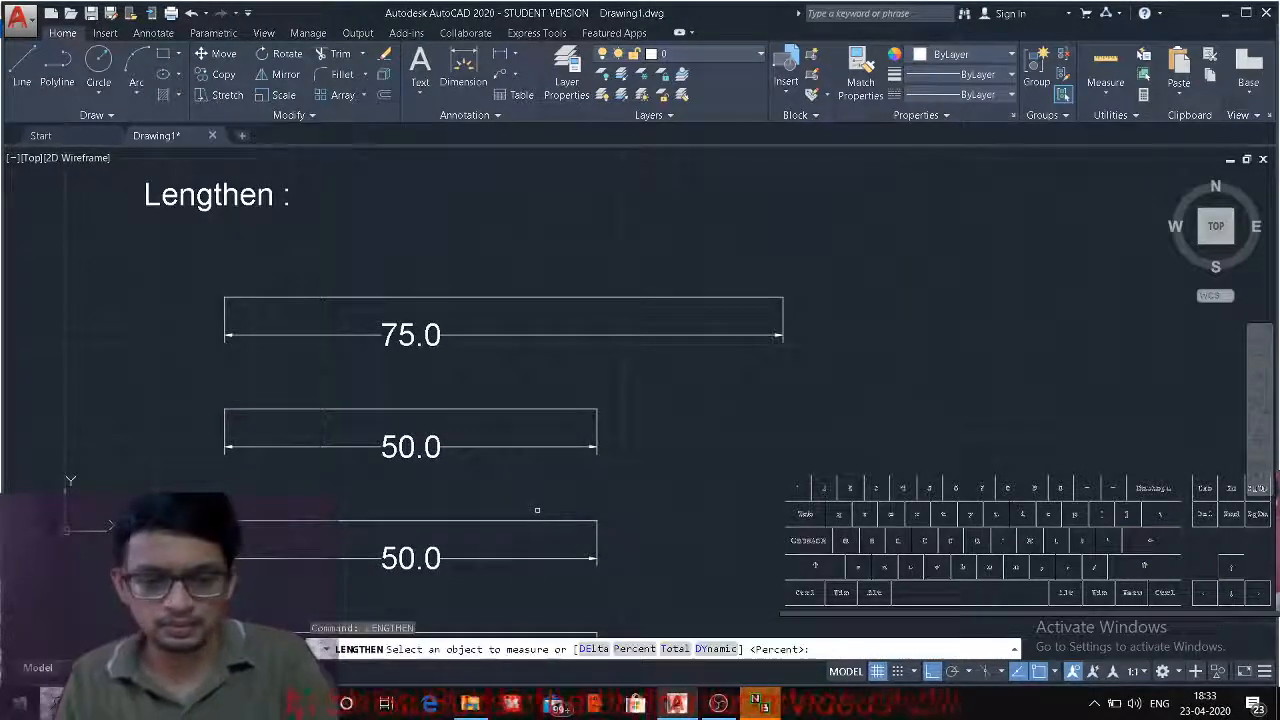
text(p)
key(space)
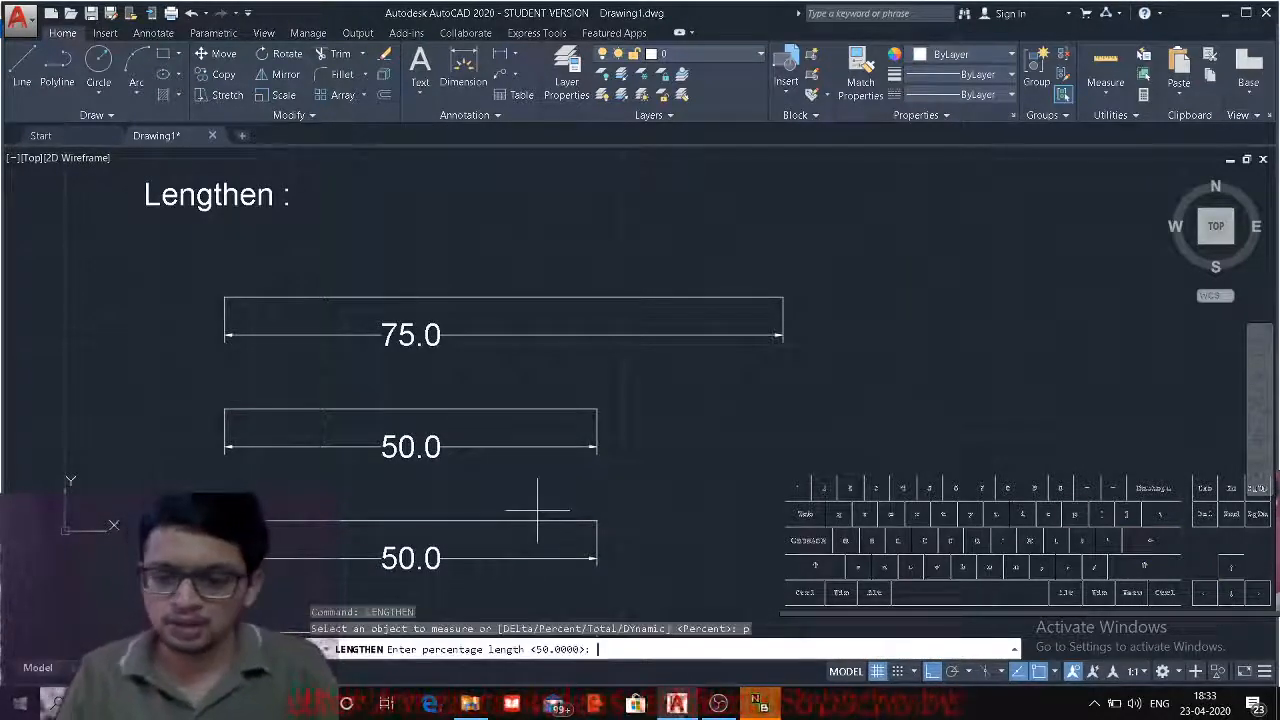
text(150)
key(Return)
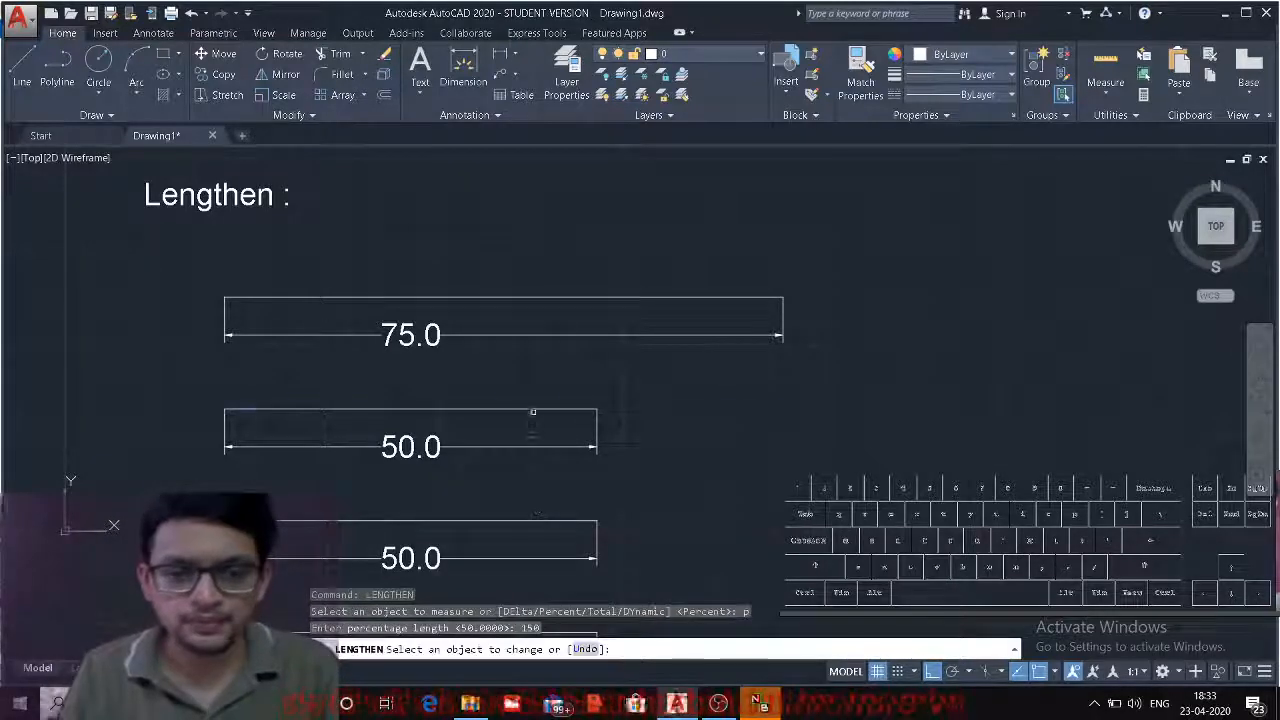
click(537, 409)
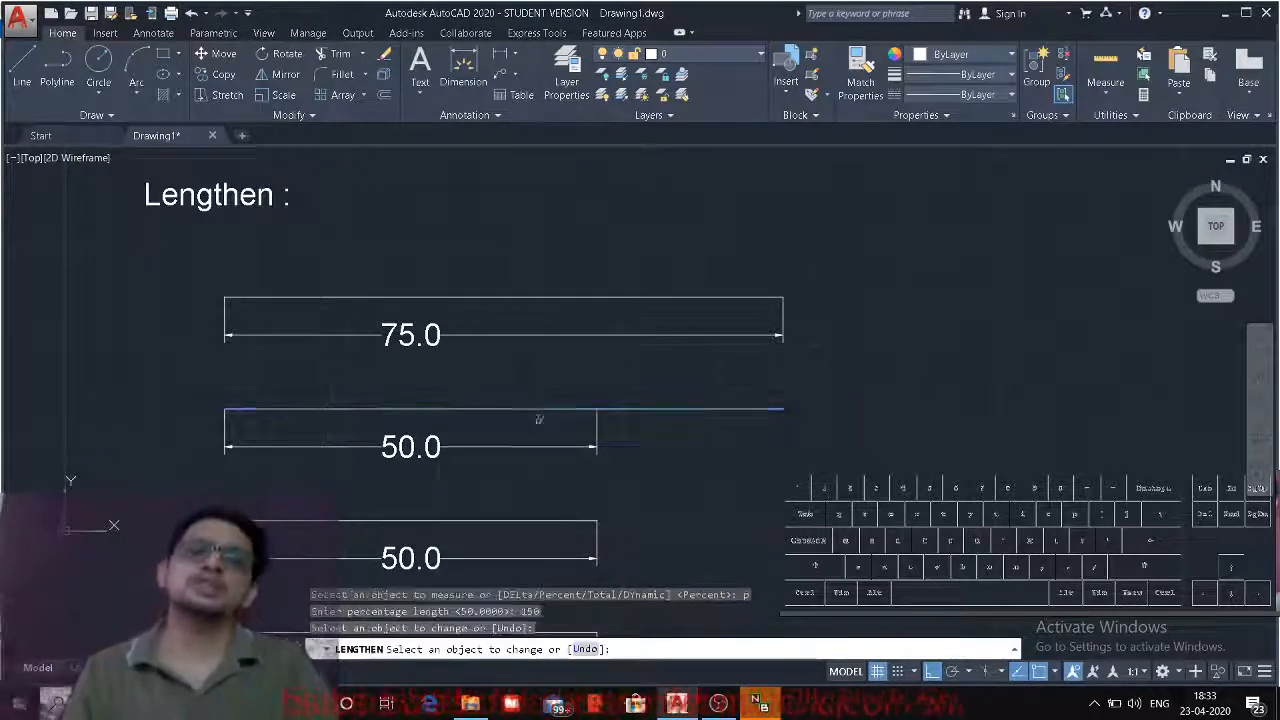
click(593, 568)
key(Escape)
- Undo the second line's 150 percent lengthening and the top dimension's stretch
key(ctrl+z)
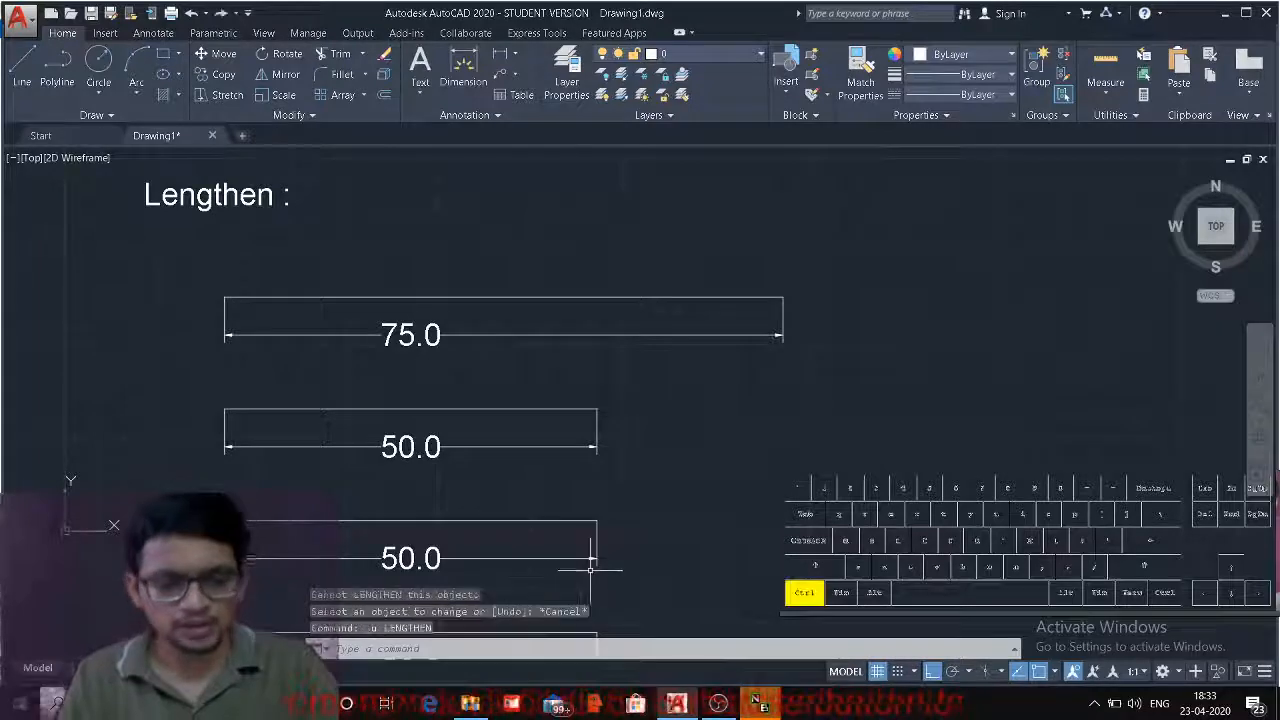
key(ctrl+z)
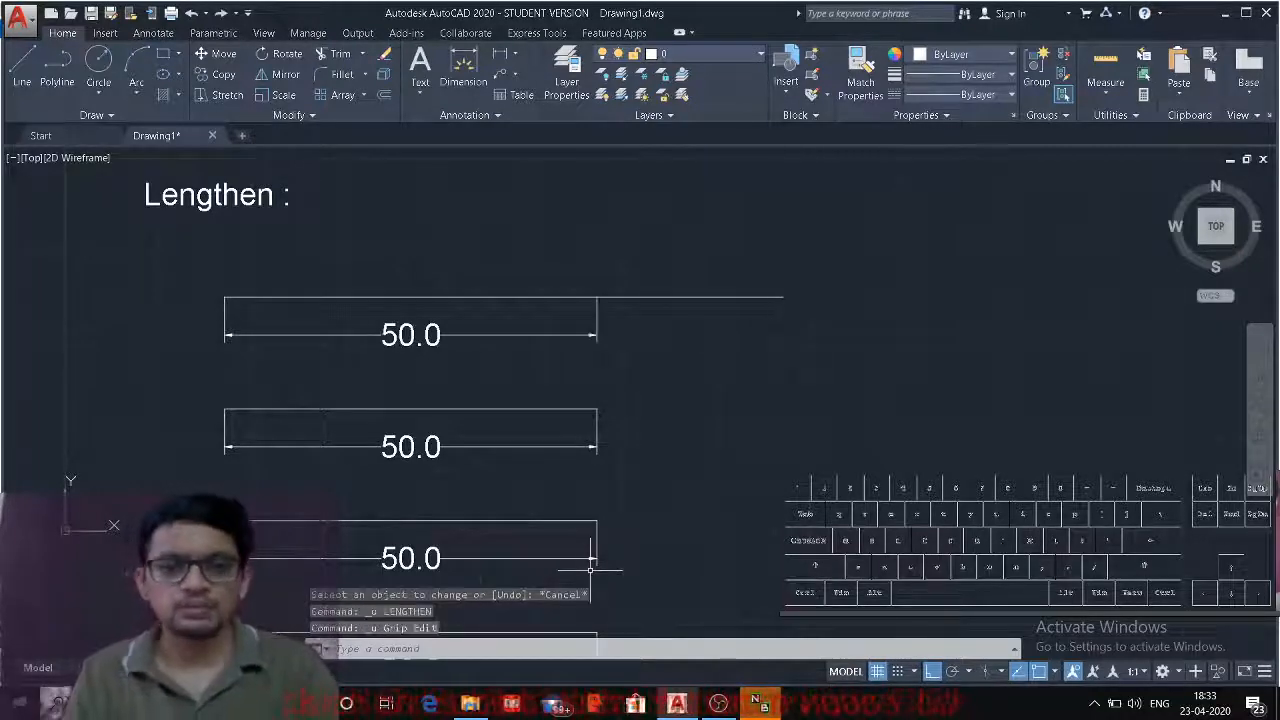
key(Escape)
- Stretch the top dimension's right extension point to the right endpoint of the lengthened top line
click(615, 325)
click(573, 331)
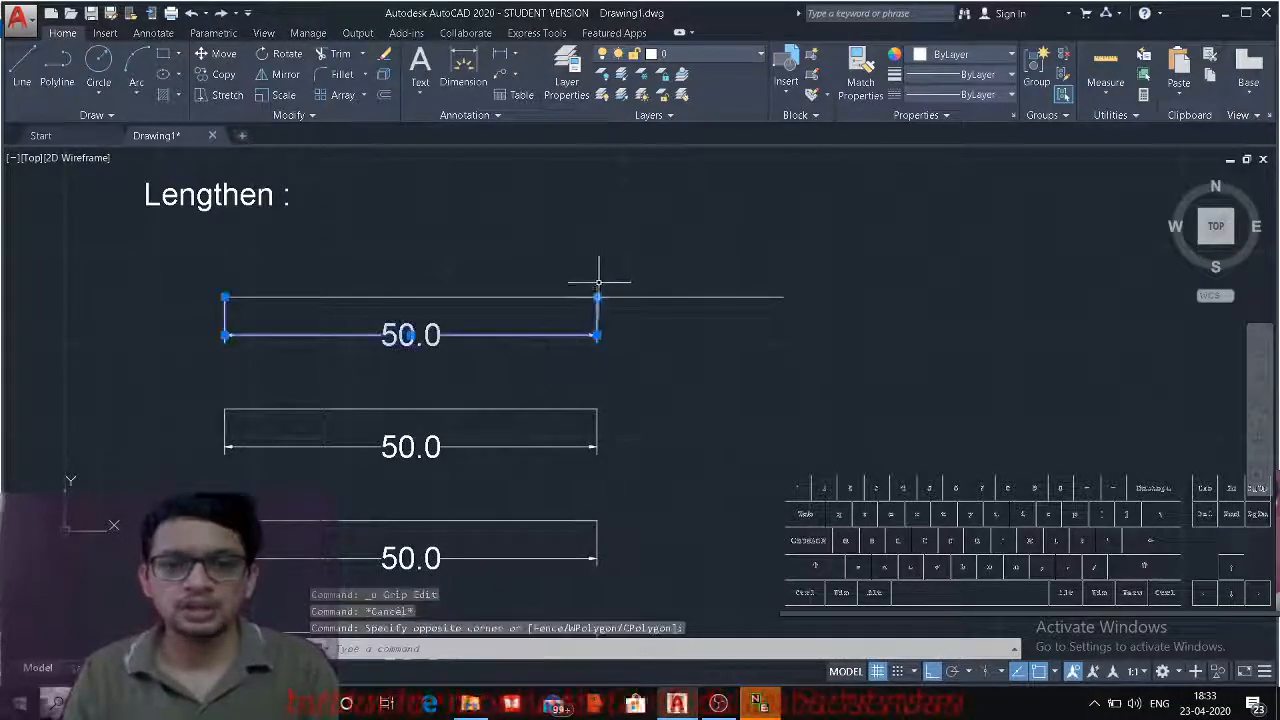
click(597, 297)
click(787, 310)
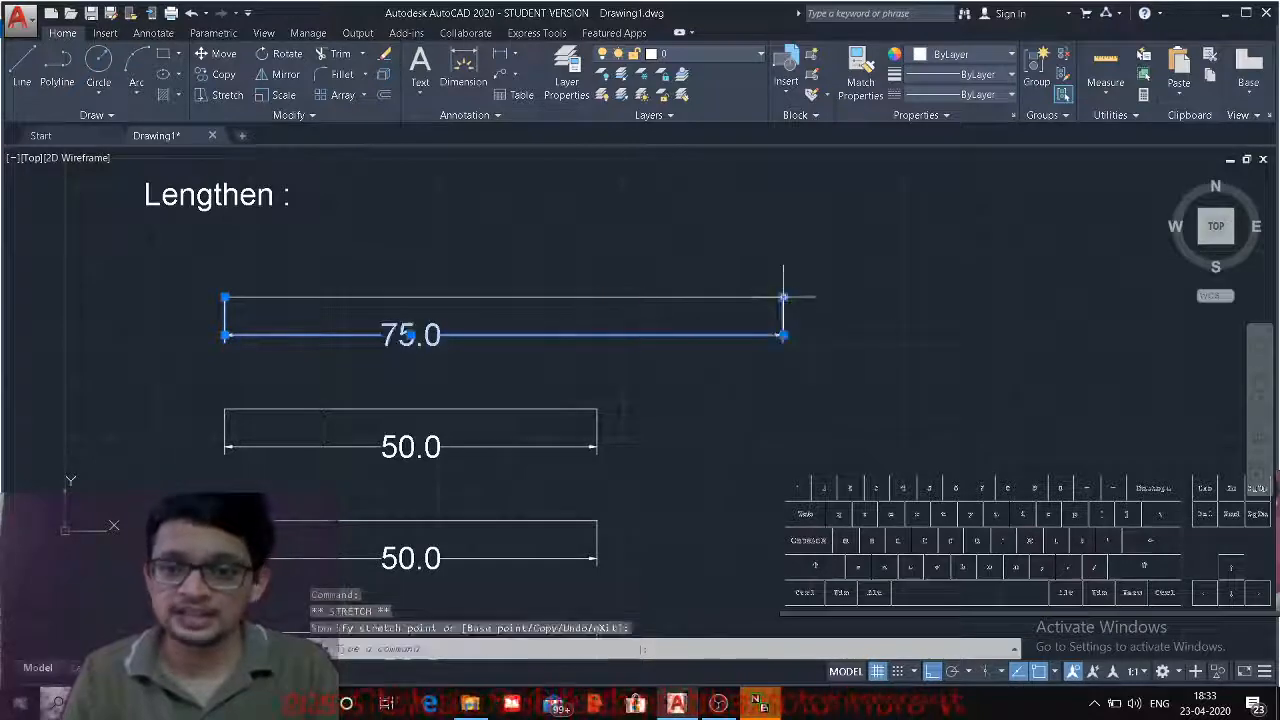
key(Escape)
- Lengthen the third line at its right end to a total length of 100 using the Total option
middle_drag(684, 398, 764, 357)
scroll(764, 357, down, 2)
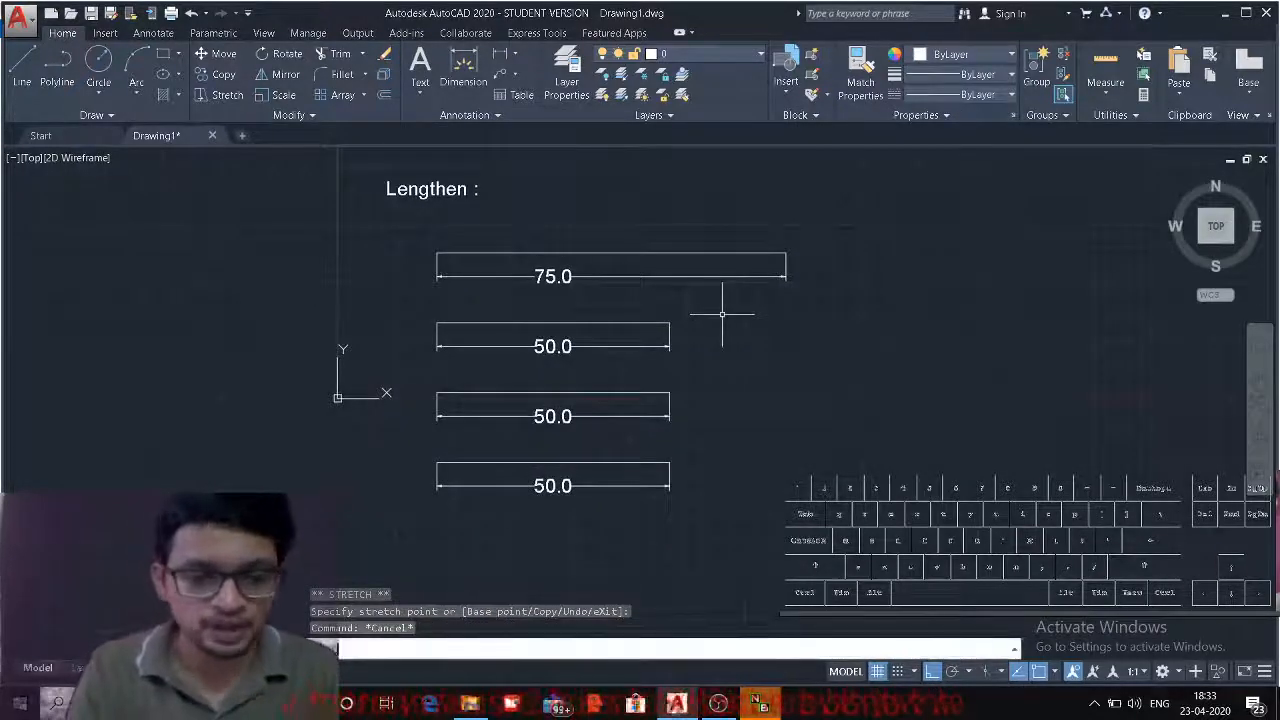
text(len)
key(Return)
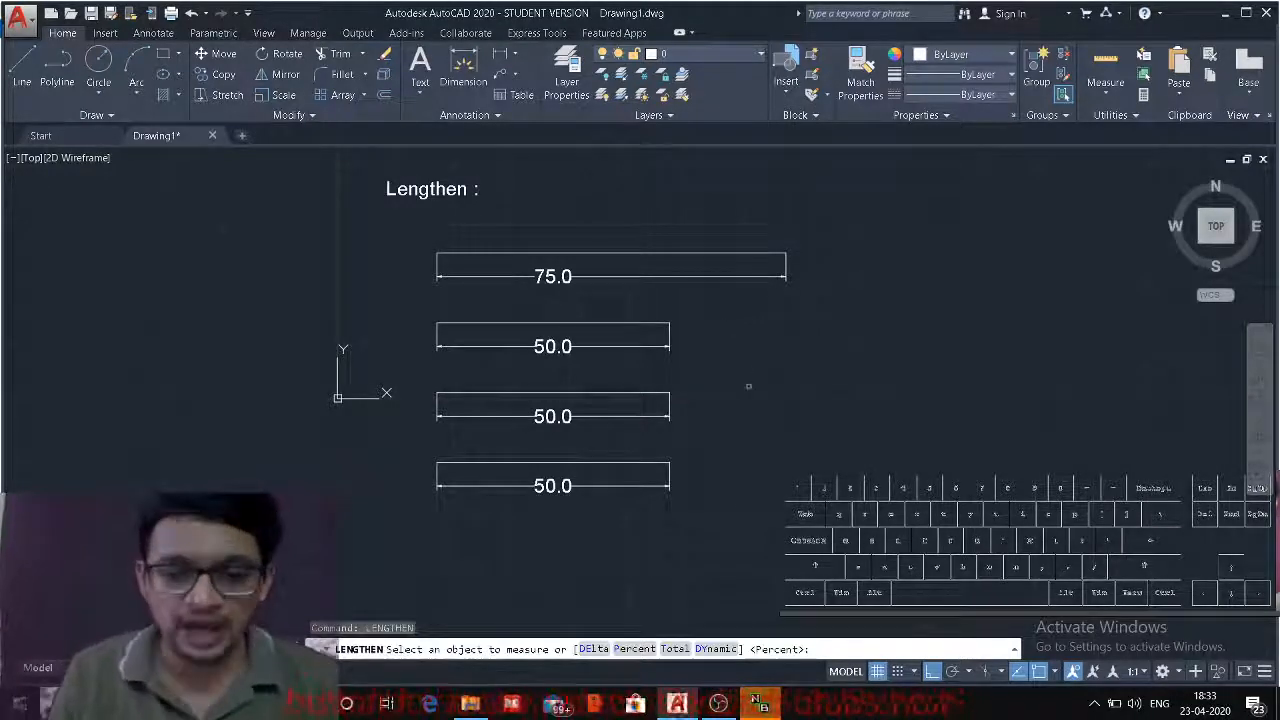
click(676, 649)
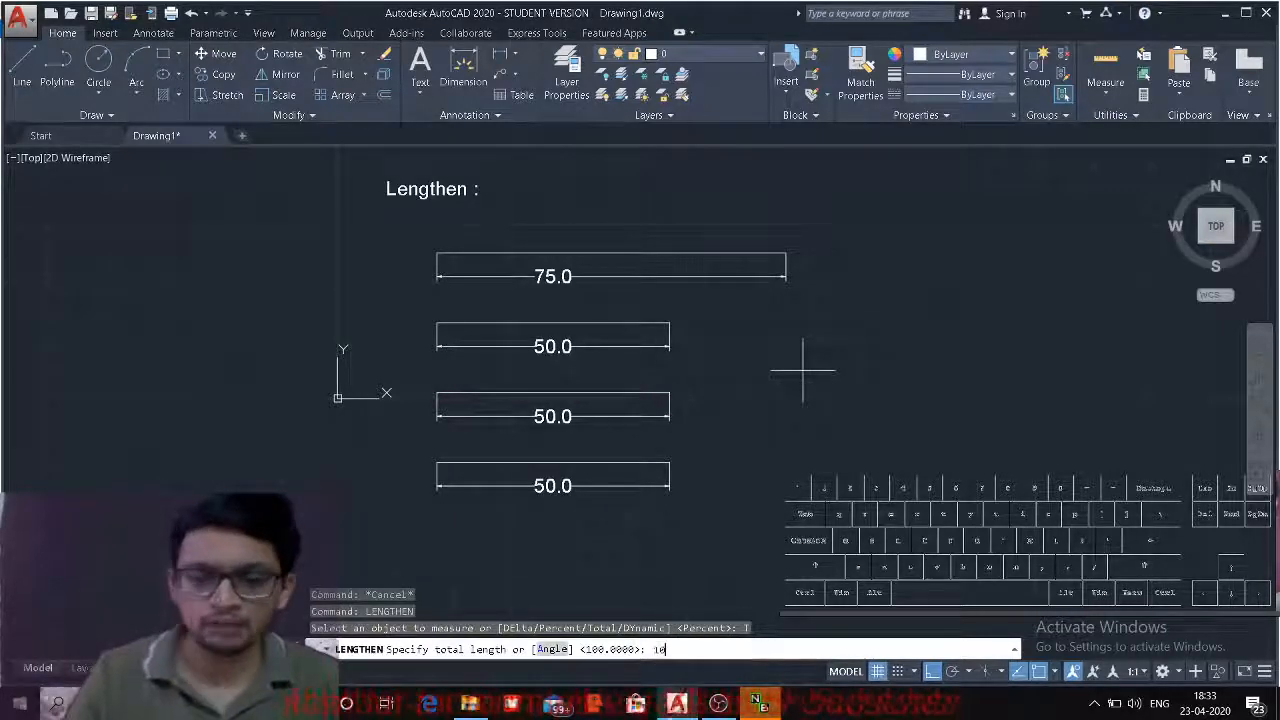
text(100)
key(Return)
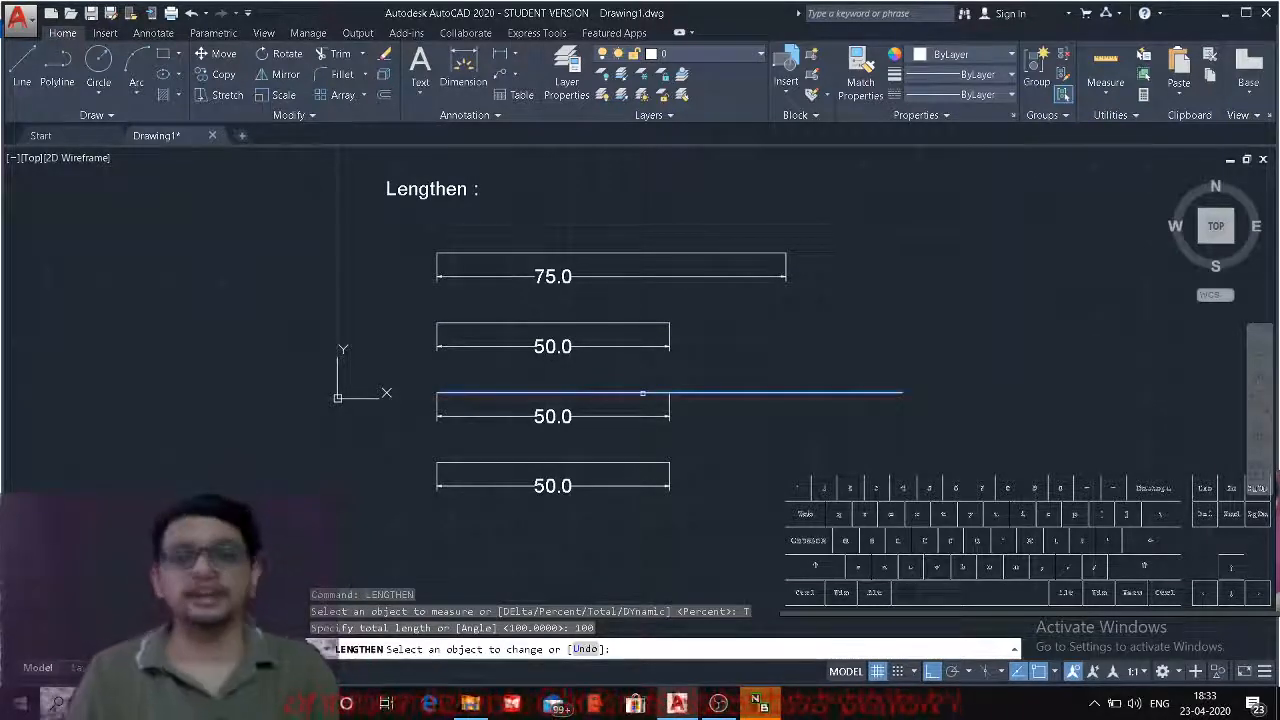
click(642, 393)
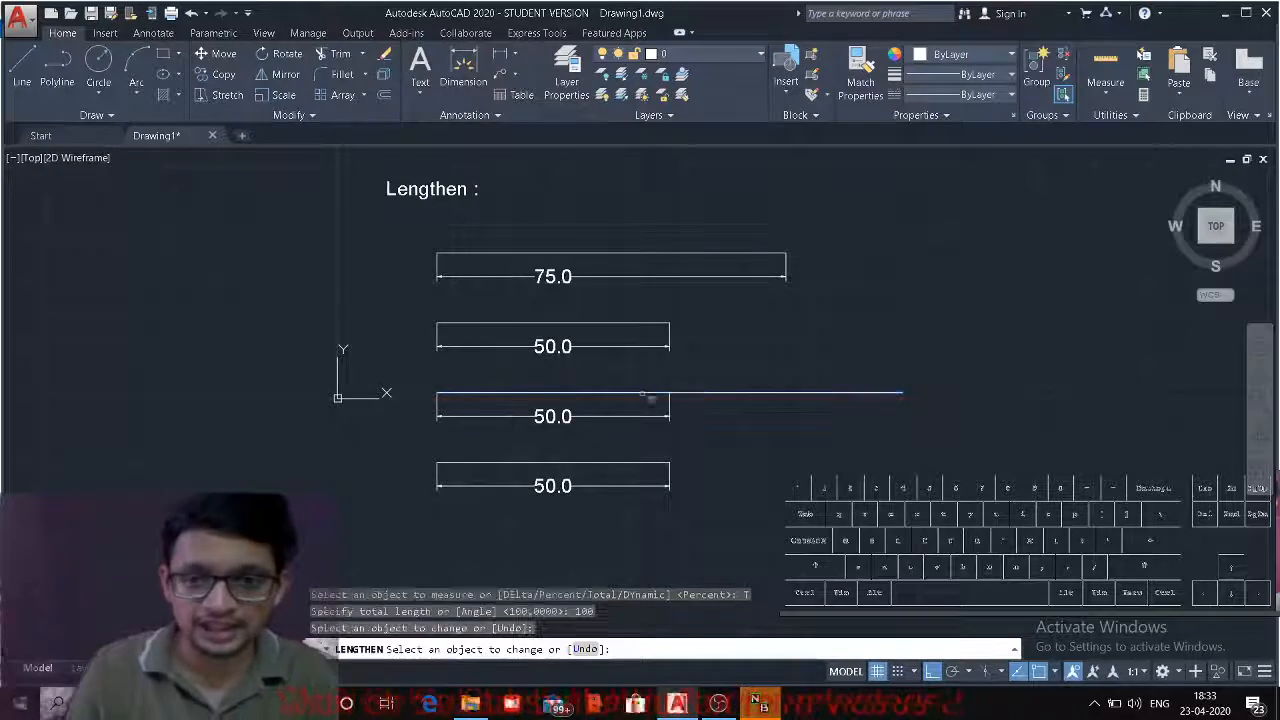
click(651, 398)
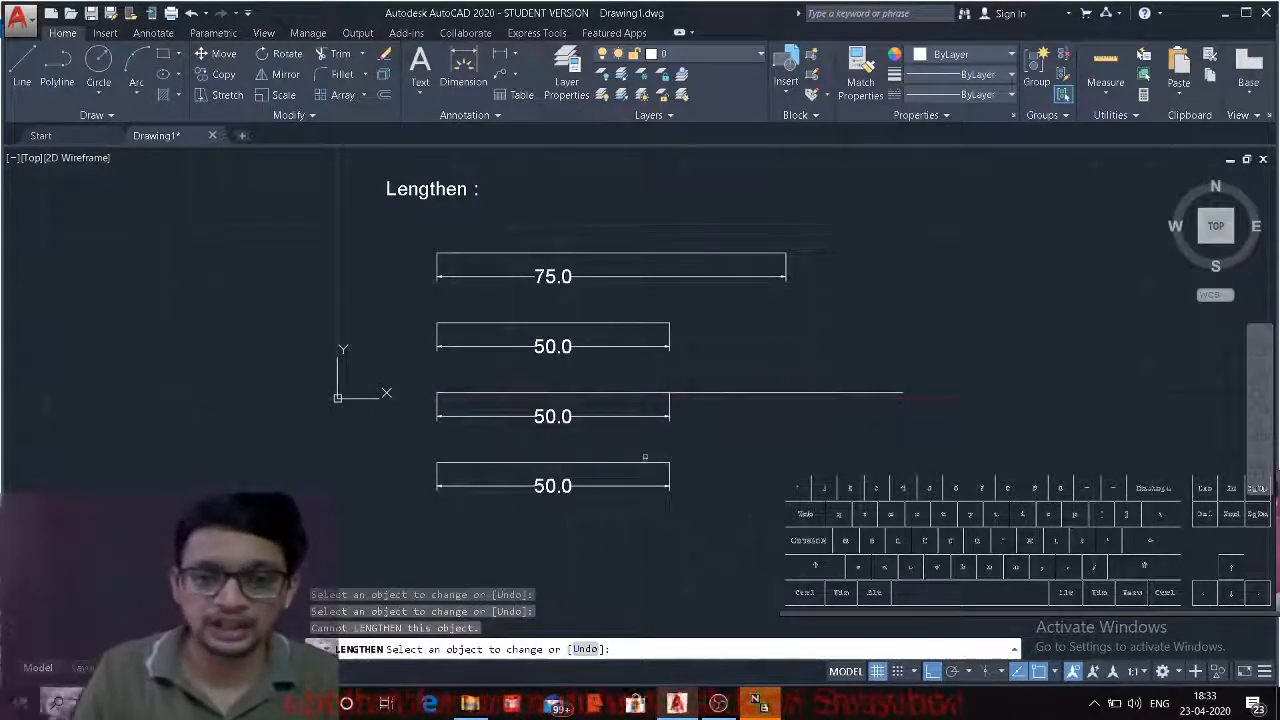
click(614, 346)
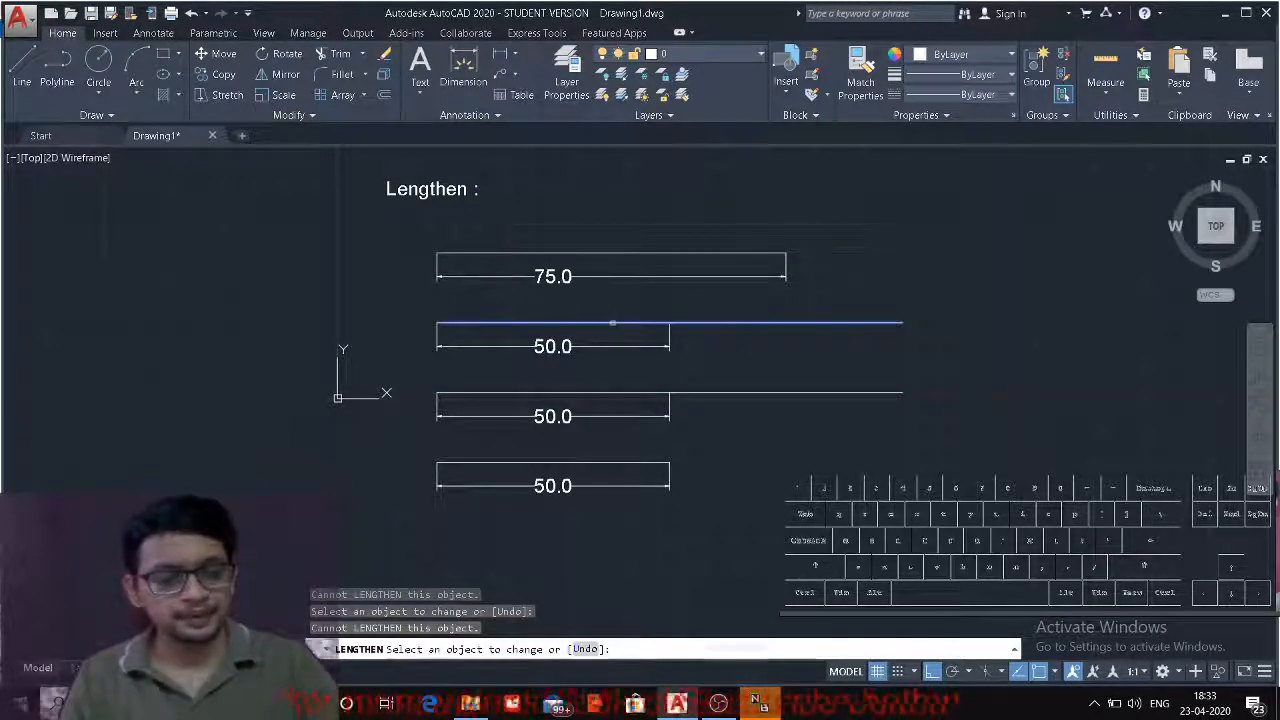
key(Escape)
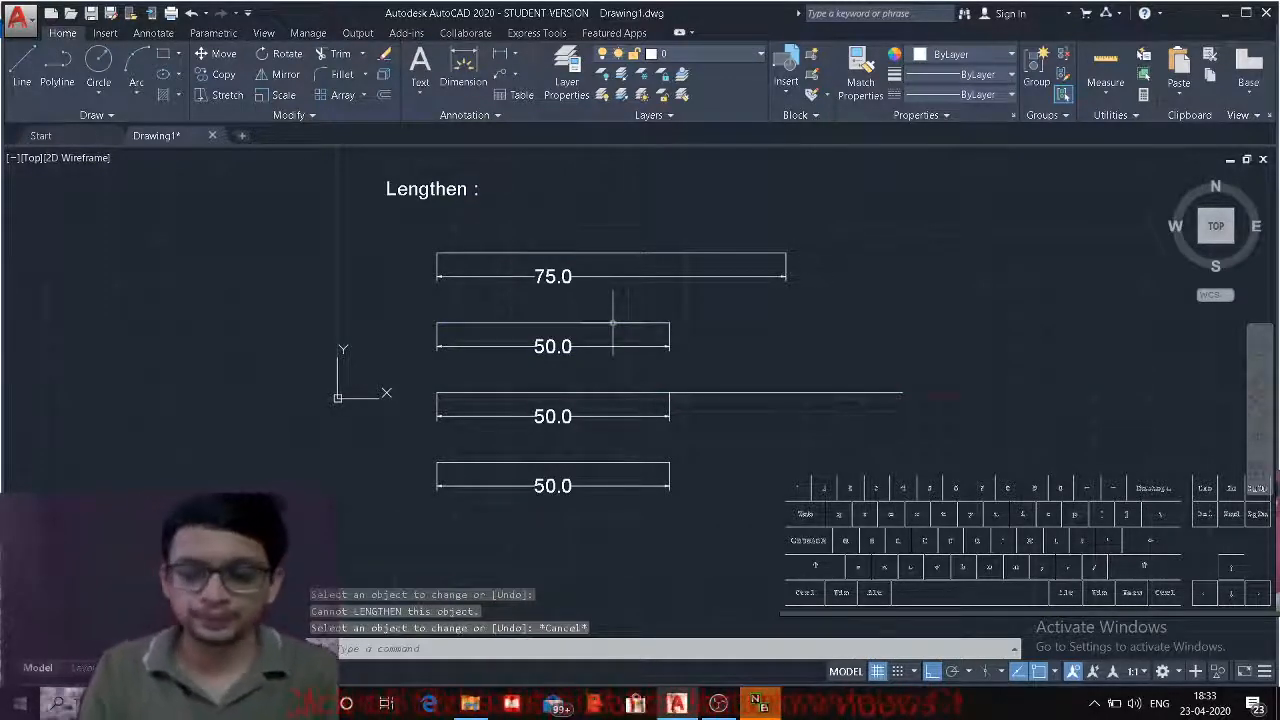
- Lengthen the bottom line at its right end to about 63 units using the Dynamic option
text(len)
key(Return)
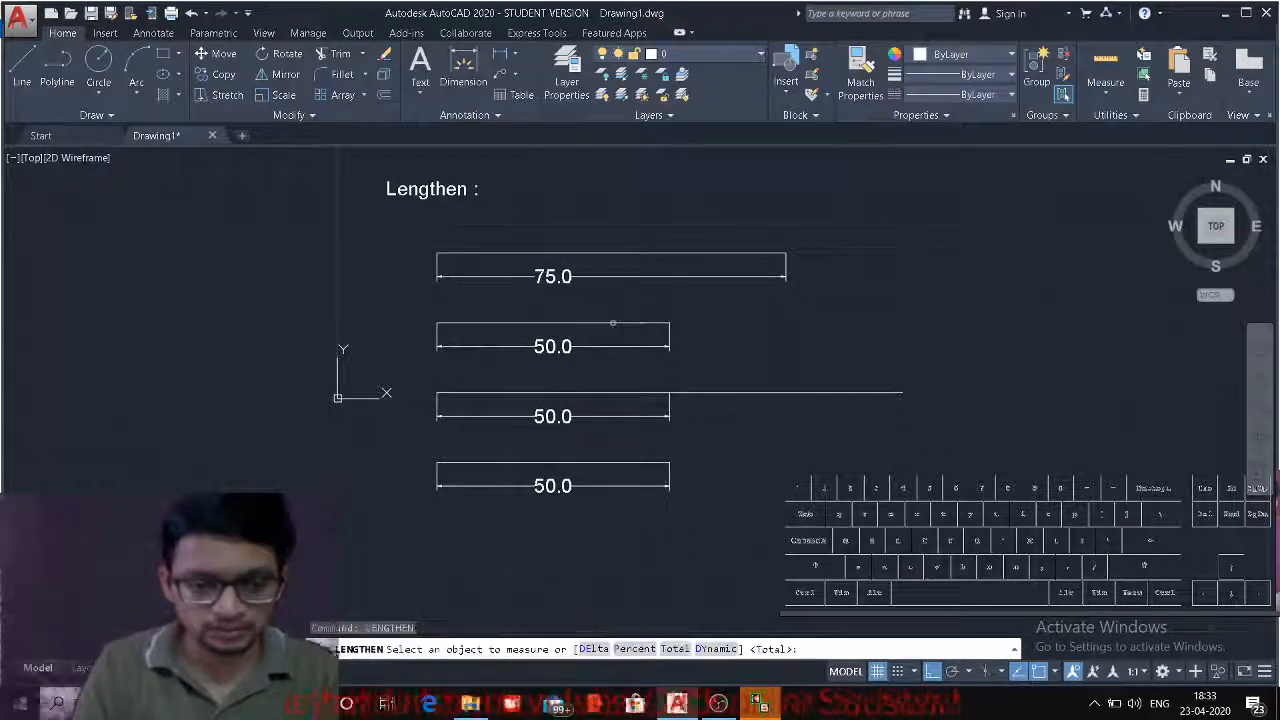
click(716, 649)
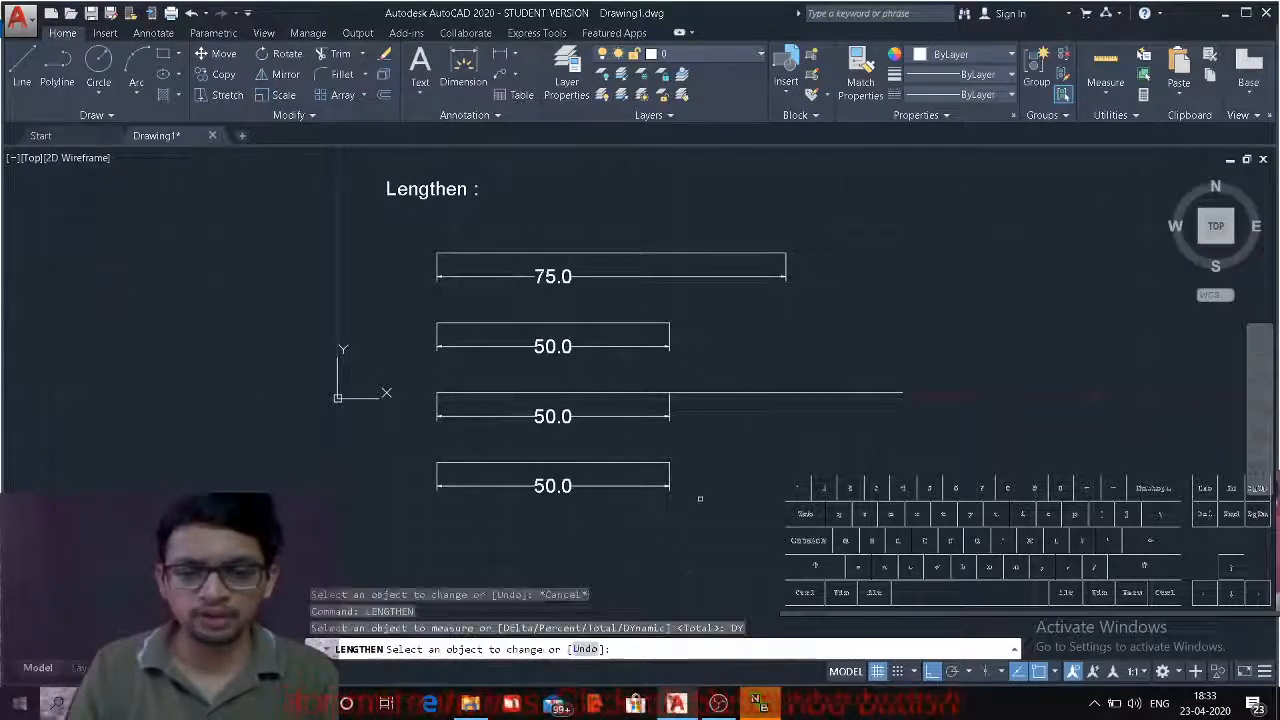
scroll(700, 498, up, 4)
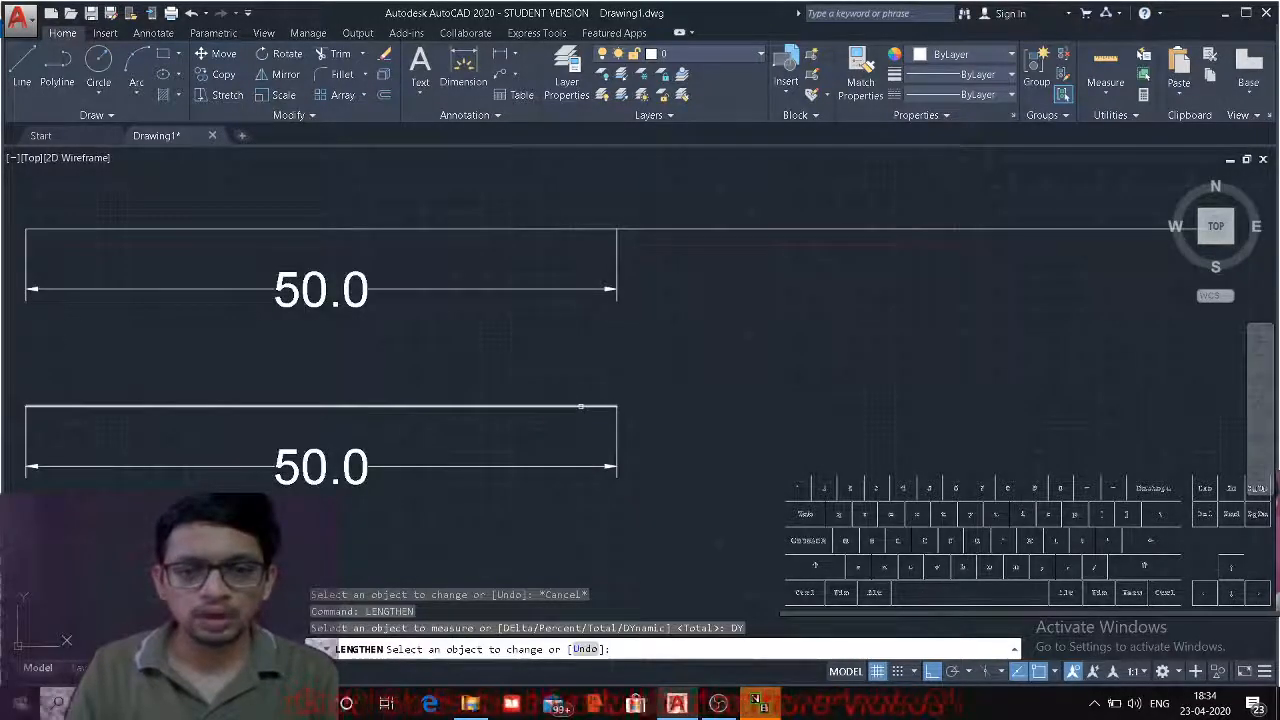
click(580, 406)
scroll(609, 323, down, 2)
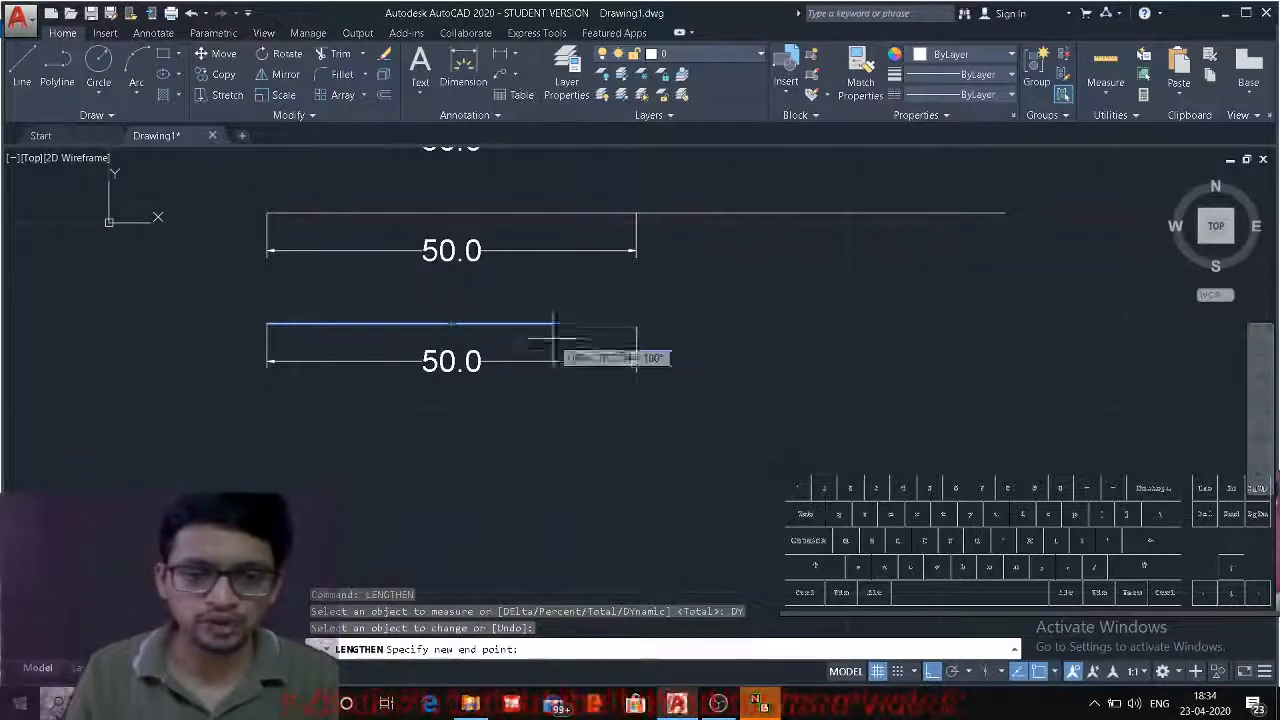
click(732, 323)
click(646, 341)
key(Escape)
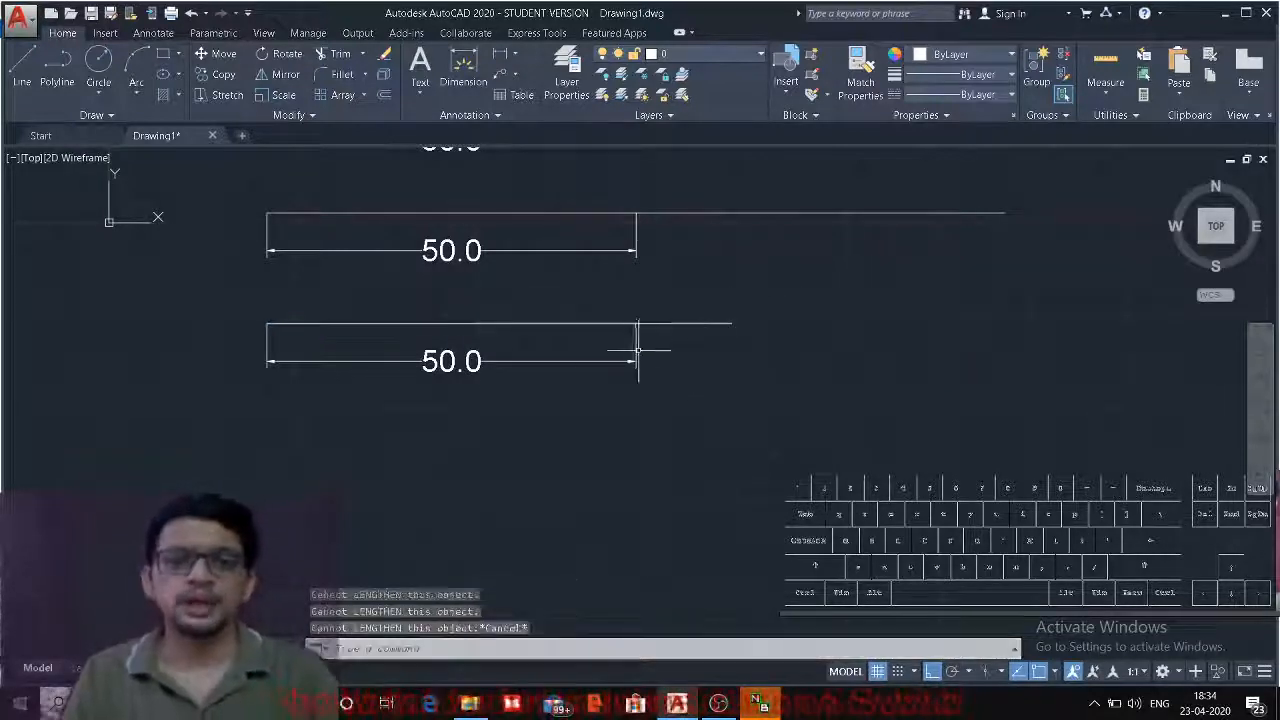
- Stretch the bottom dimension's right extension point to the new right endpoint of the bottom line
click(637, 340)
click(636, 323)
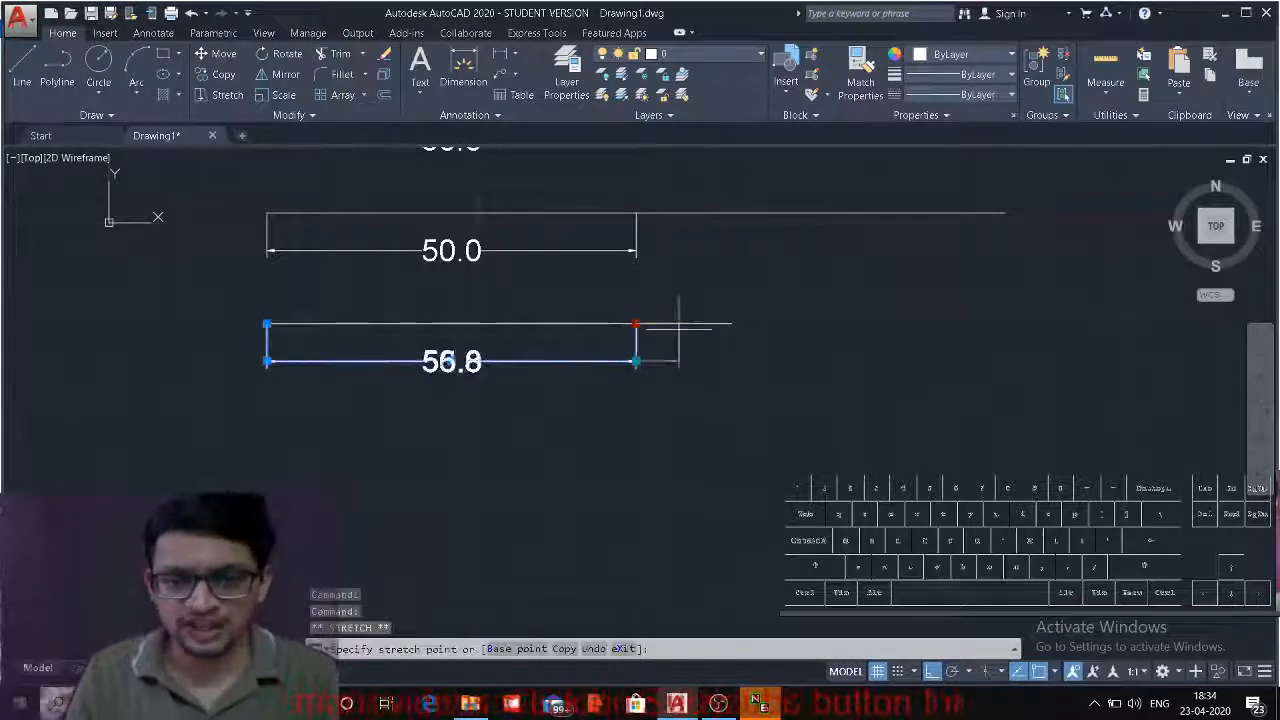
click(732, 323)
key(Escape)
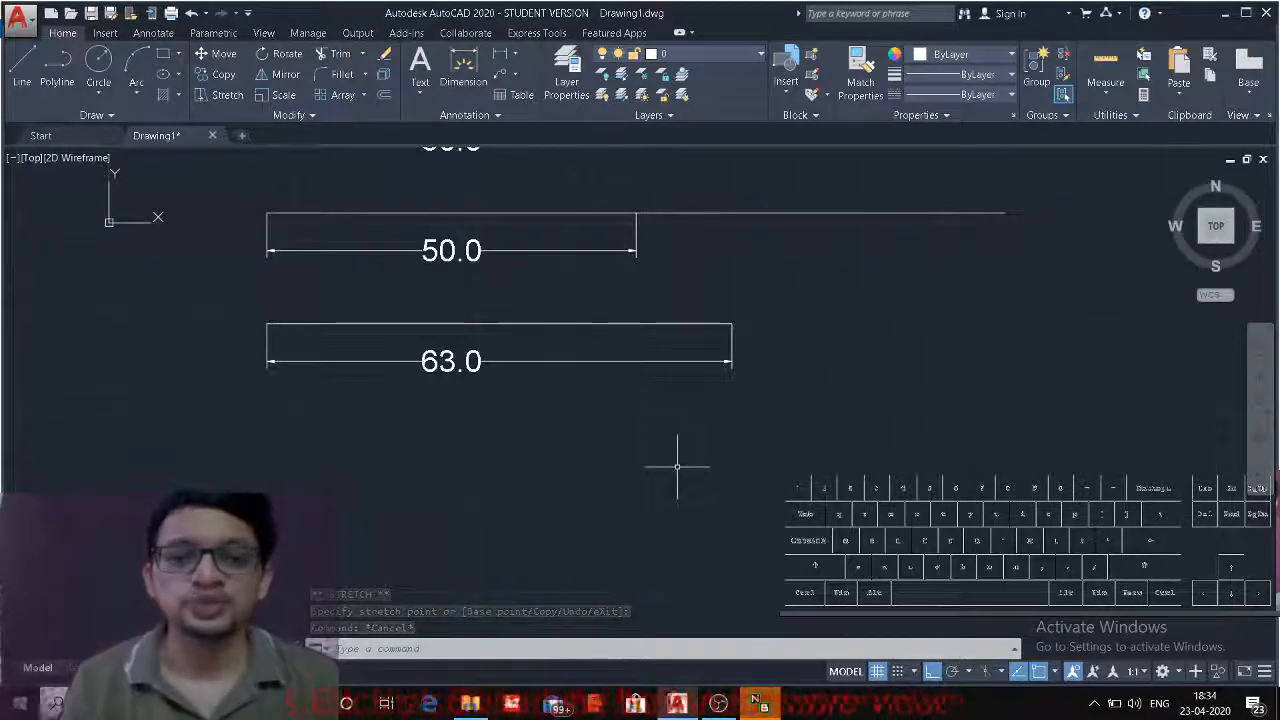
scroll(600, 432, down, 2)
middle_drag(583, 434, 508, 523)
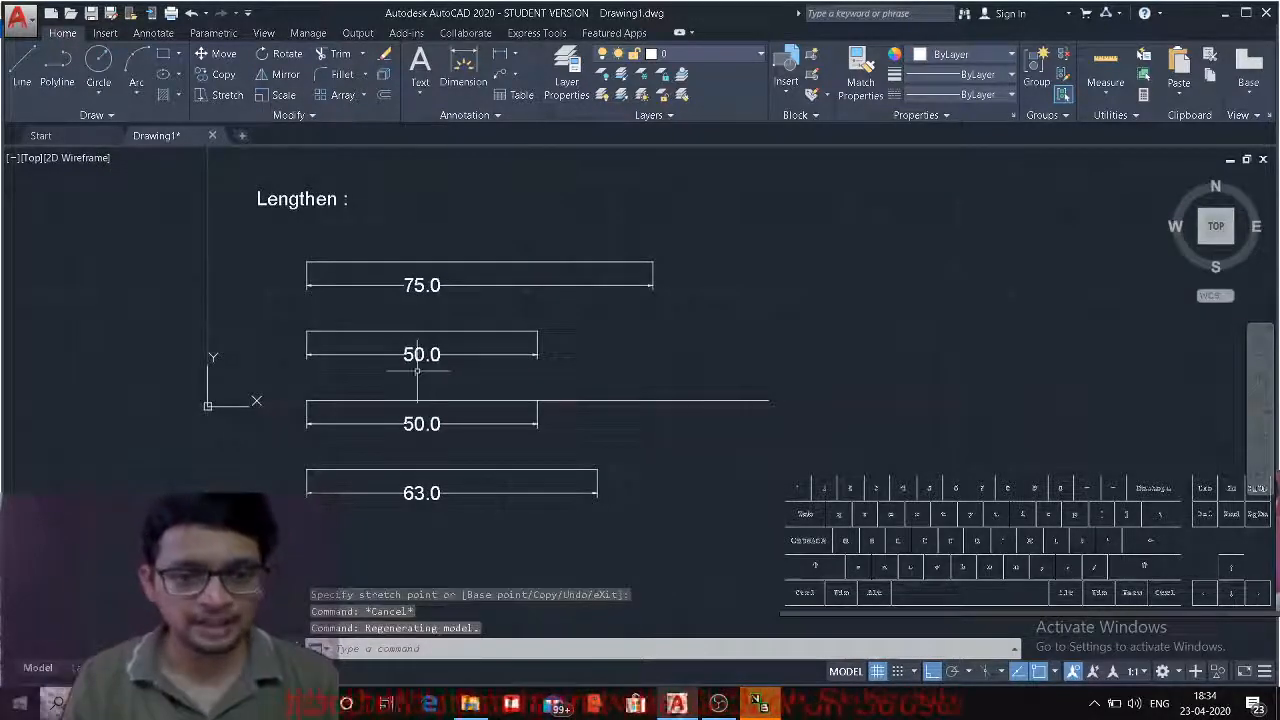
scroll(407, 362, up, 2)
mouse_move(405, 361)
middle_down()
mouse_move(382, 392)
mouse_move(364, 358)
mouse_move(429, 371)
middle_up()
scroll(381, 394, down, 2)
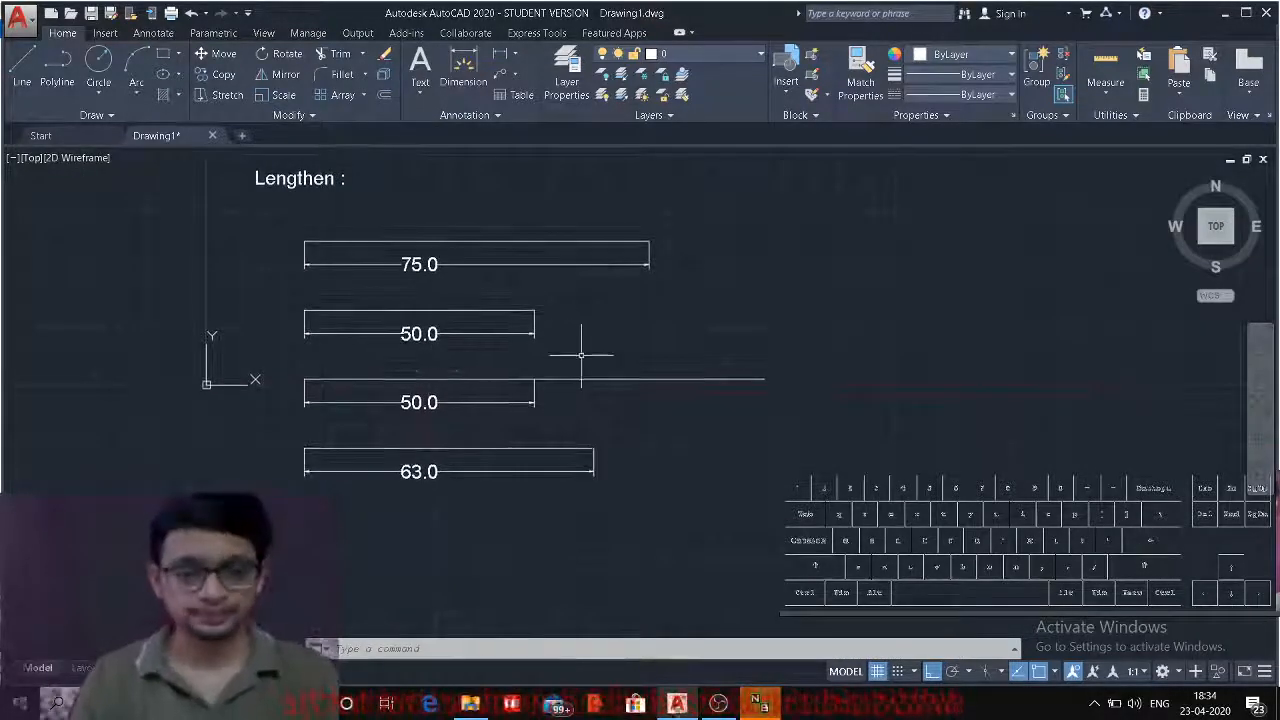
key(Up)
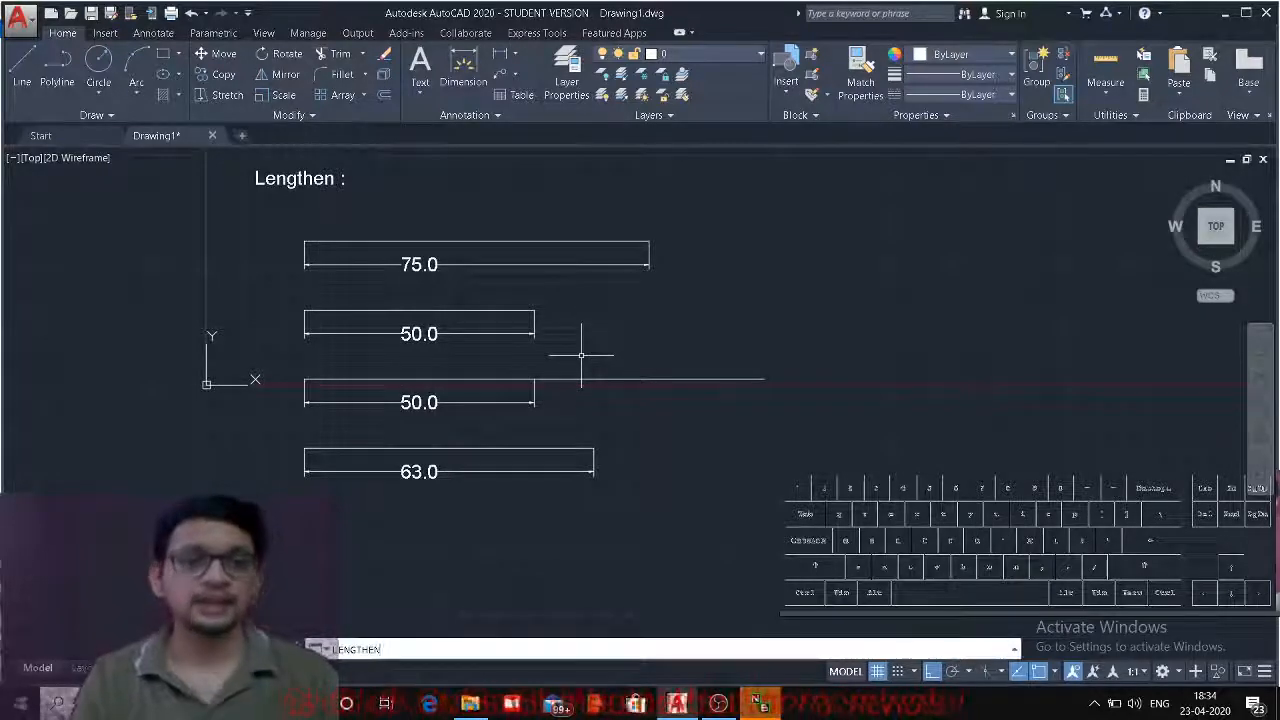
key(Escape)
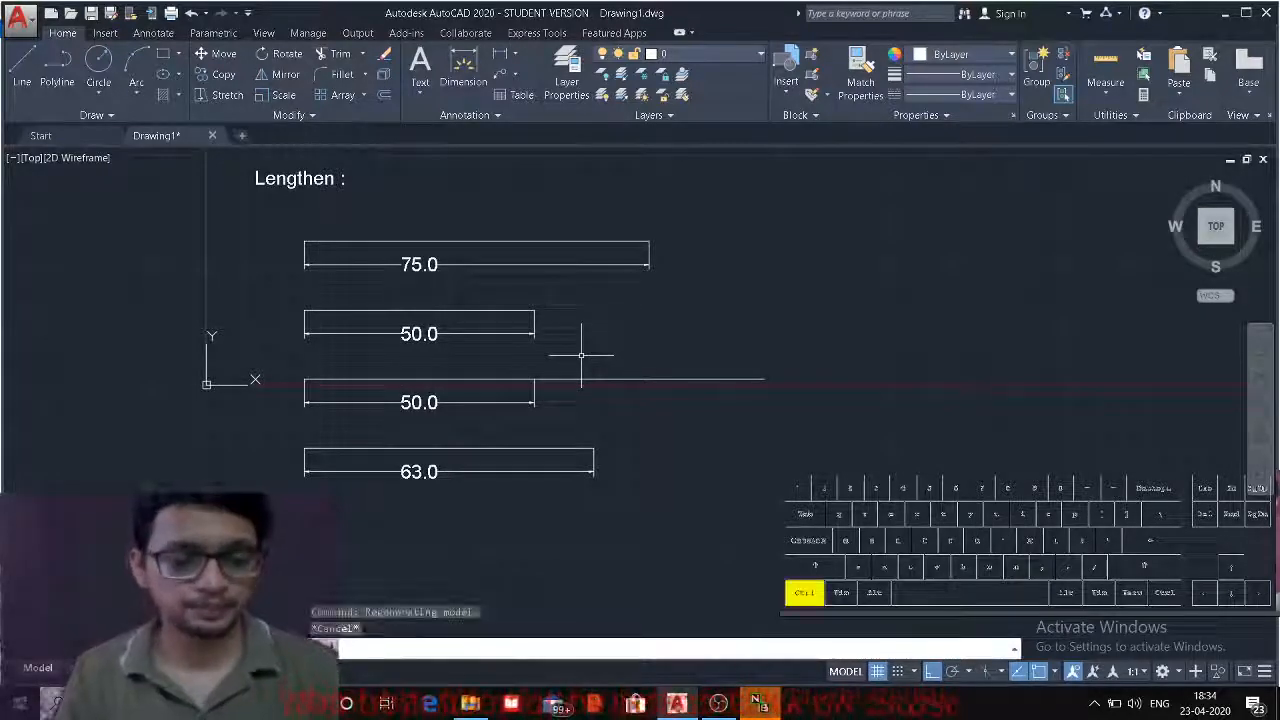